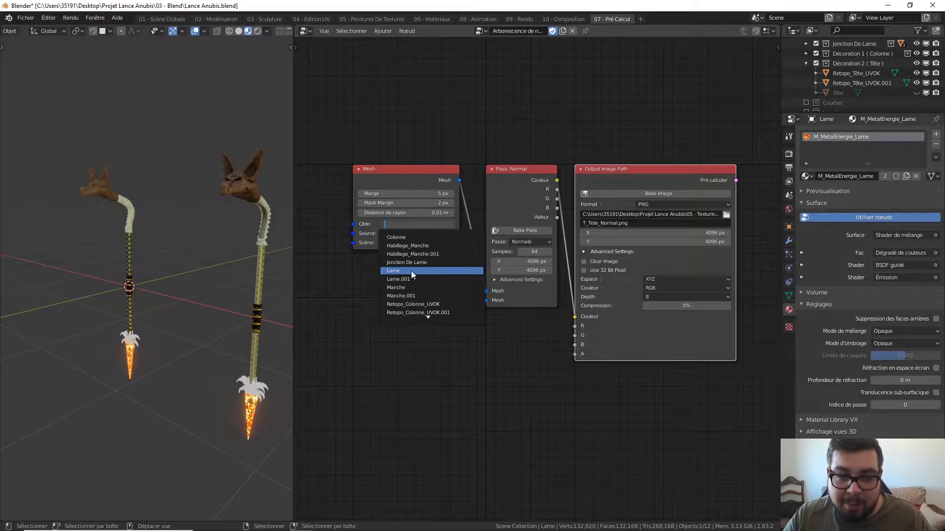
- Set both the target and source of the Mesh bake node to Lame, and the bake pass to Albedo
click(417, 233)
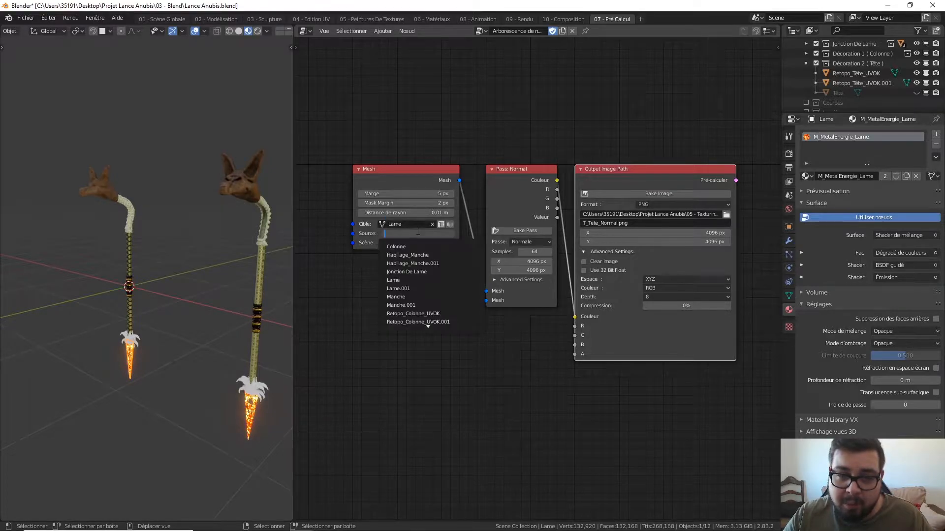
click(411, 280)
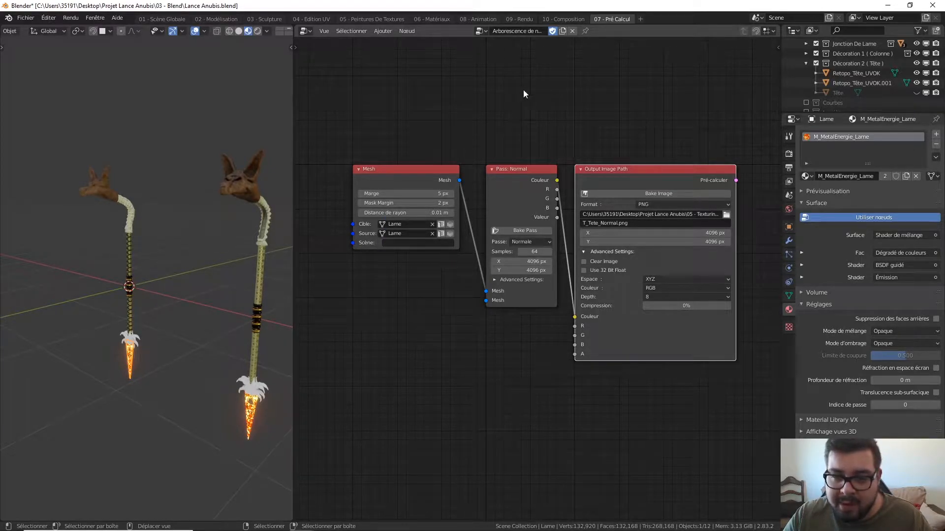
click(540, 242)
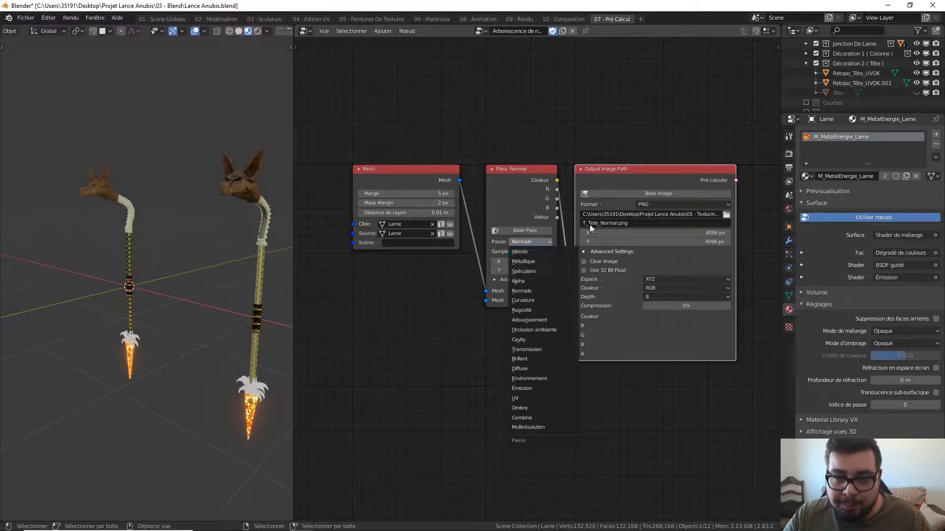
- Rename the output image file as T_Lame_Albedo.png in the Output Image Path node
click(661, 222)
key(Left)
key(Left)
key(Left)
key(Left)
key(BackSpace)
key(BackSpace)
key(BackSpace)
key(BackSpace)
key(BackSpace)
key(BackSpace)
key(BackSpace)
key(BackSpace)
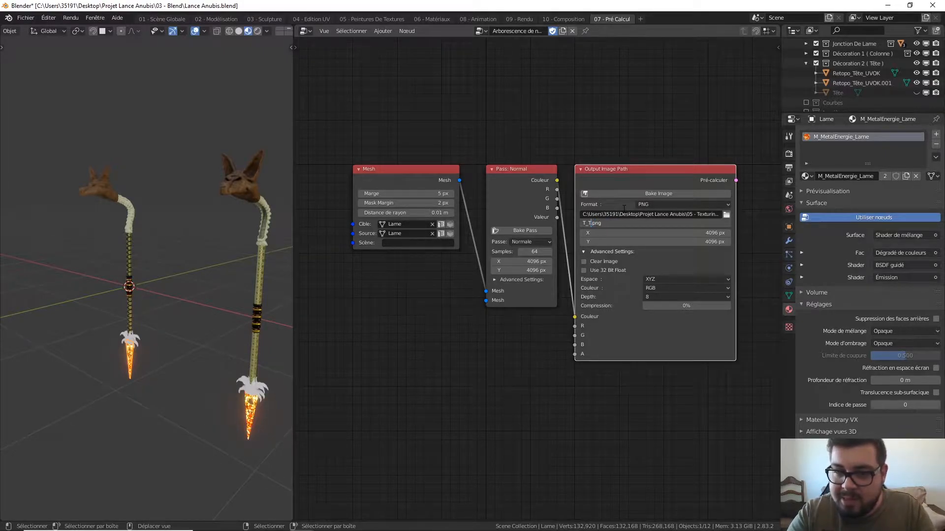
text(Lame_Albedo)
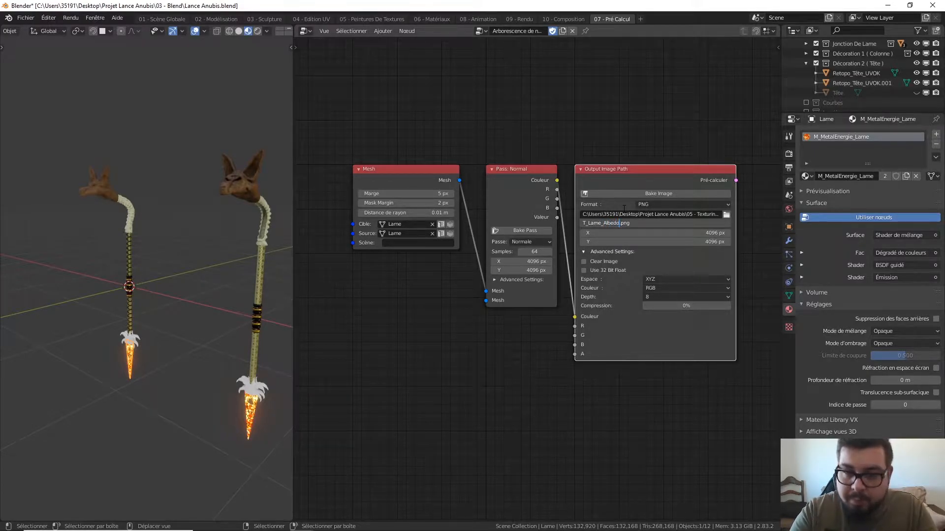
key(Return)
- Set the output image's colour space to sRGB and bake the blade's albedo image
click(657, 279)
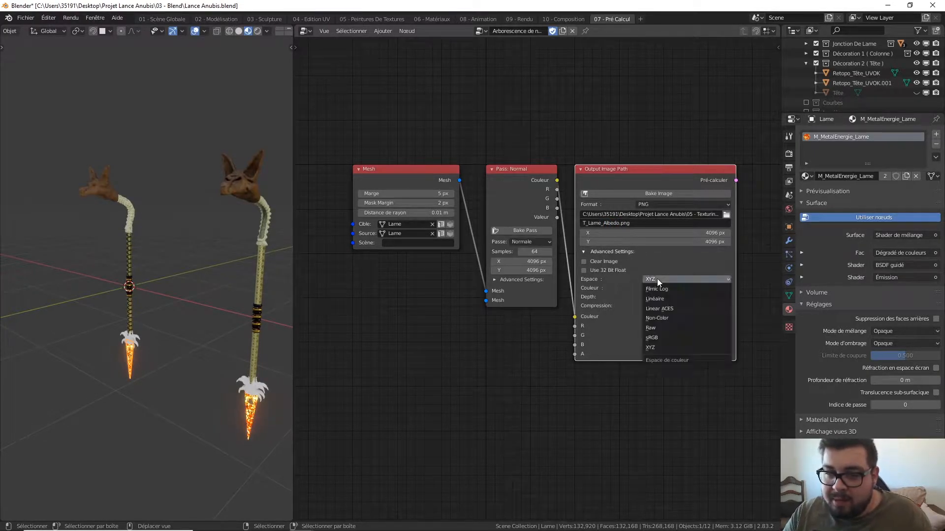
click(666, 337)
click(668, 193)
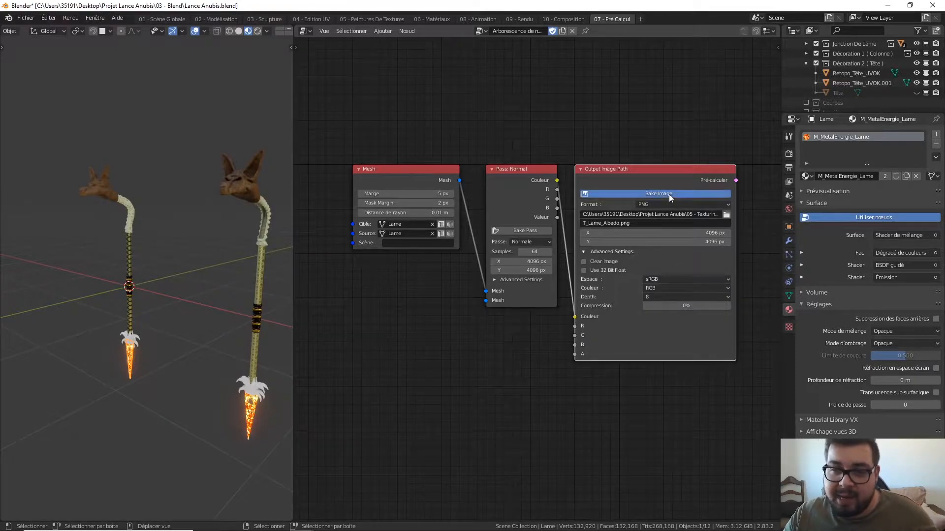
click(669, 237)
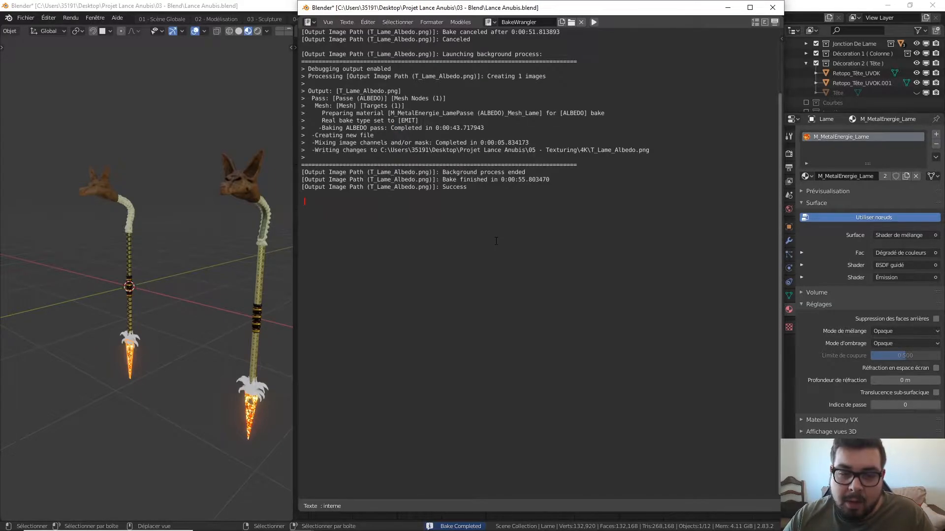
- Open T_Lame_Albedo.png from the 4K texture folder to inspect the bake, and close the image, folder and bake log
key(super)
click(258, 521)
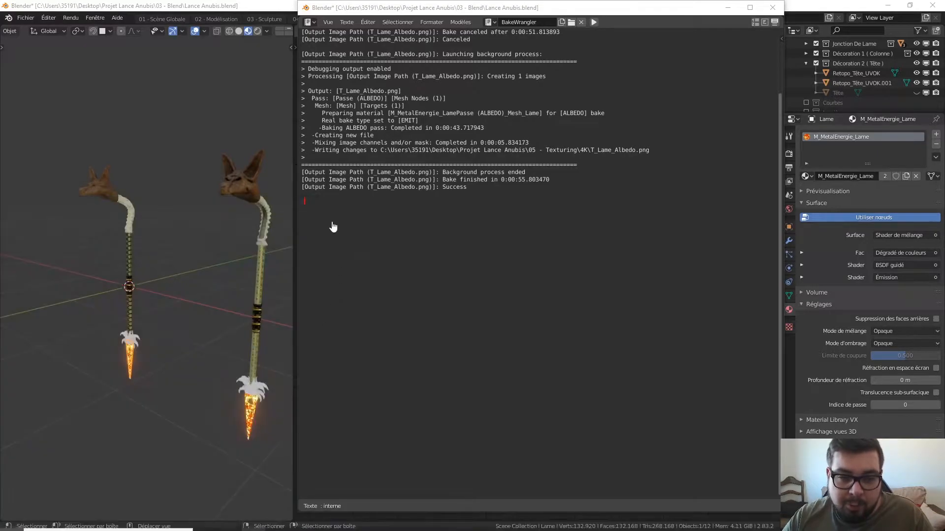
click(344, 215)
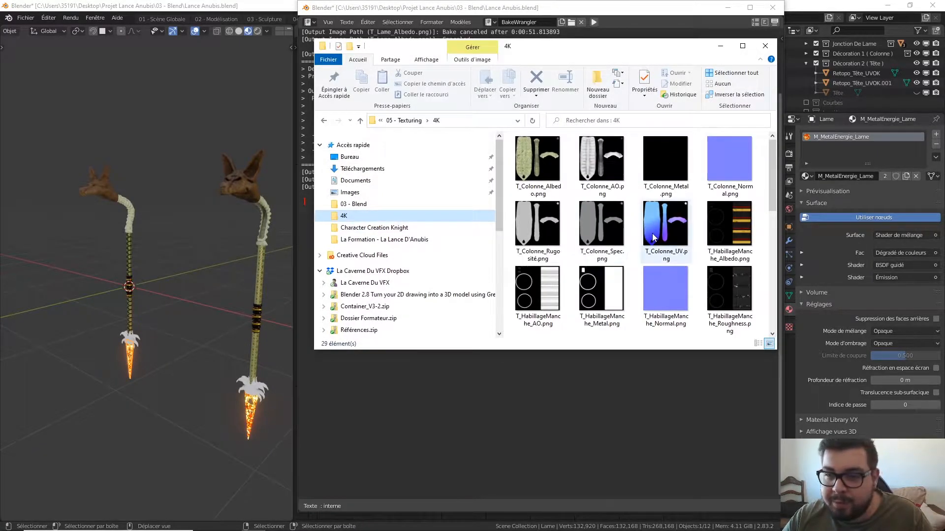
scroll(651, 234, down, 5)
scroll(651, 234, up, 4)
double_click(676, 296)
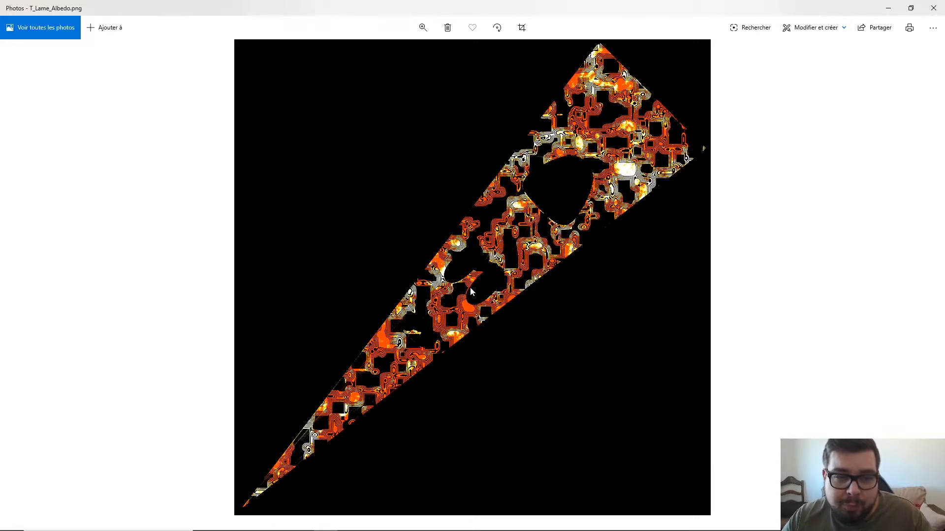
click(933, 9)
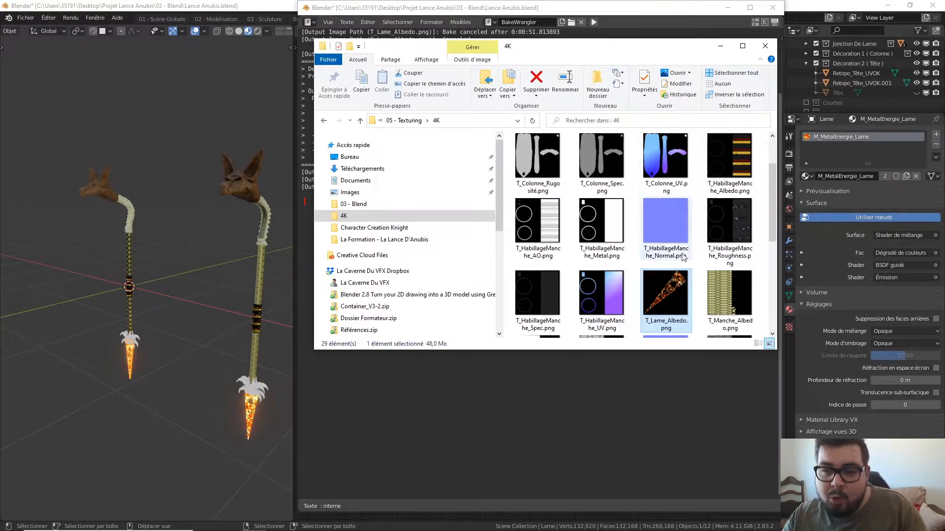
click(762, 48)
click(772, 7)
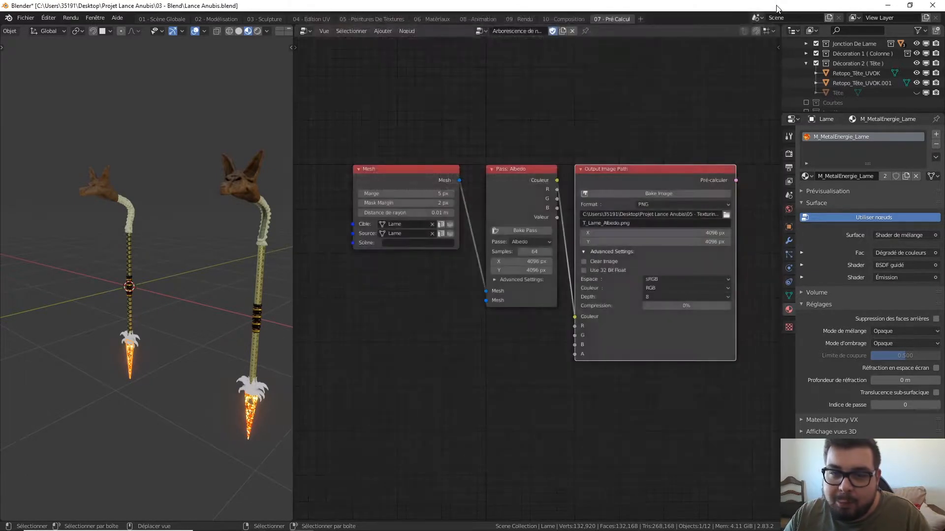
- Set the bake pass to Métallique and rename the output image file as T_Lame_Metal.png
click(529, 241)
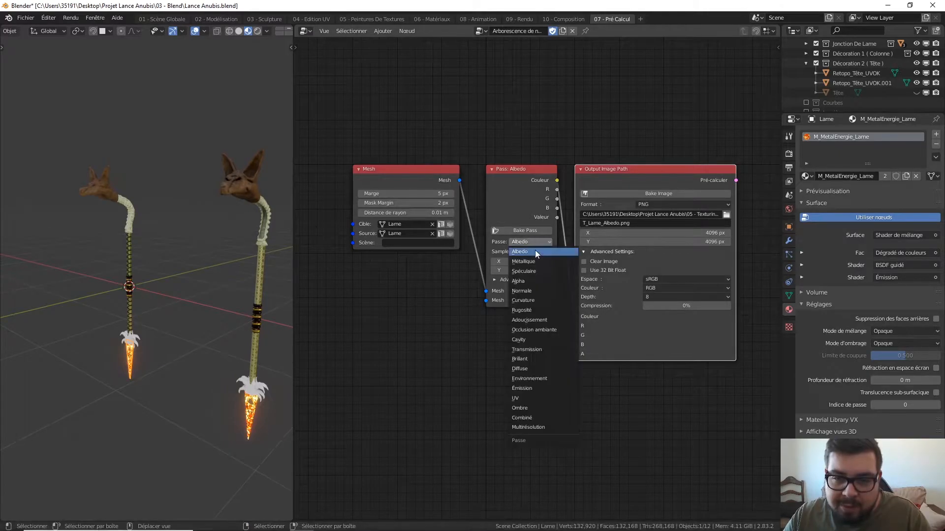
click(537, 261)
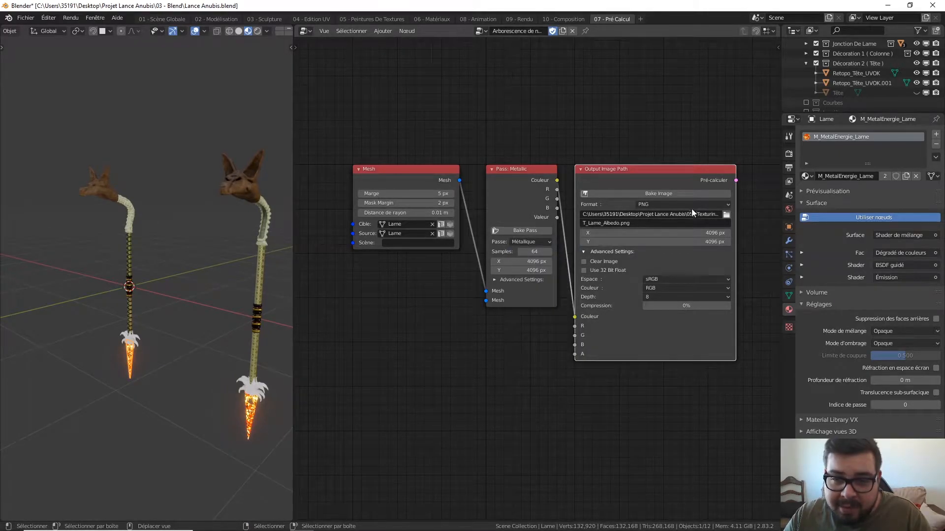
click(661, 225)
click(619, 224)
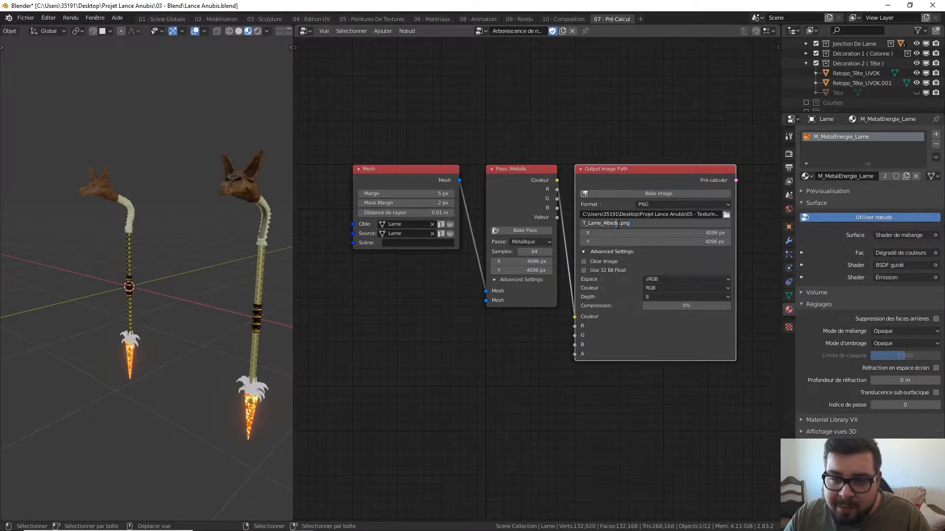
key(BackSpace)
key(BackSpace)
key(BackSpace)
key(BackSpace)
key(BackSpace)
text(Metal)
key(Return)
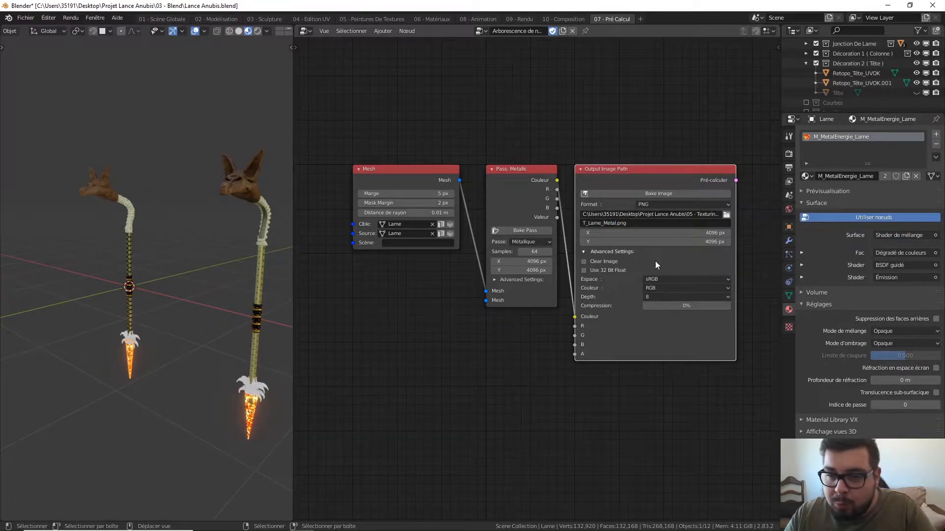
- Set the output image's colour space to Non-Color and bake the blade's metallic image
click(663, 279)
click(662, 314)
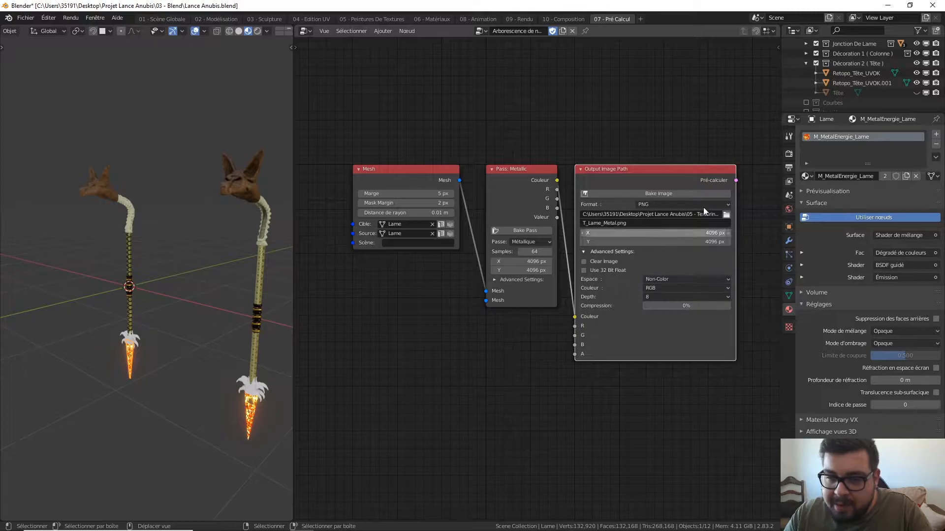
click(658, 194)
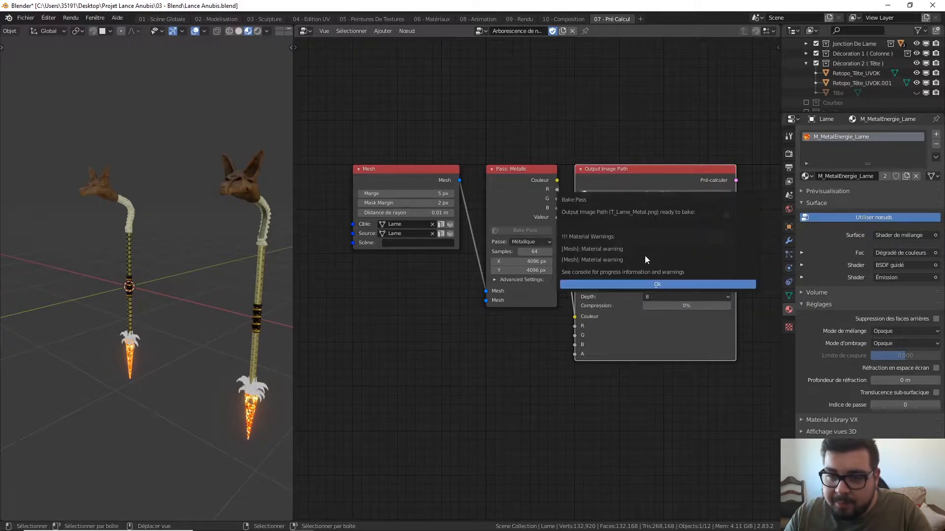
click(657, 284)
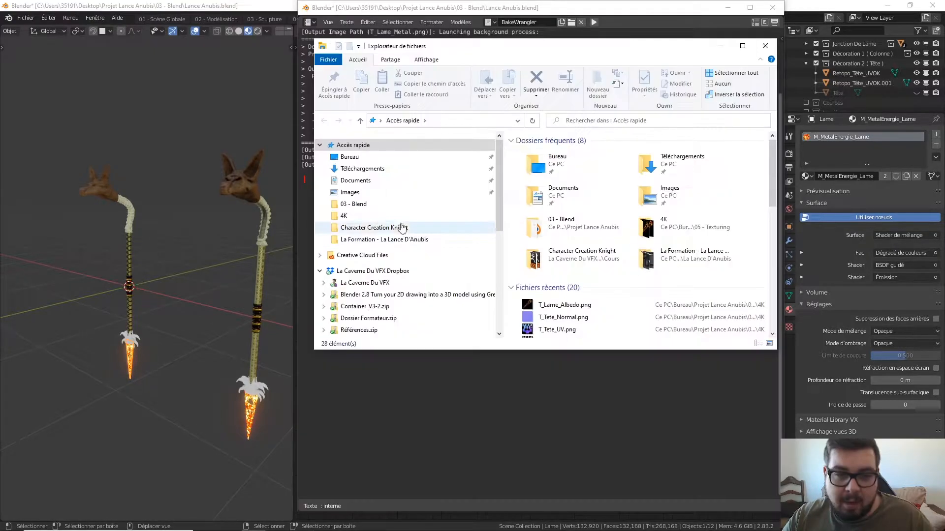
- Open T_Lame_Metal.png from the 4K folder to inspect the metallic bake, and close the image, folder and bake log
click(359, 216)
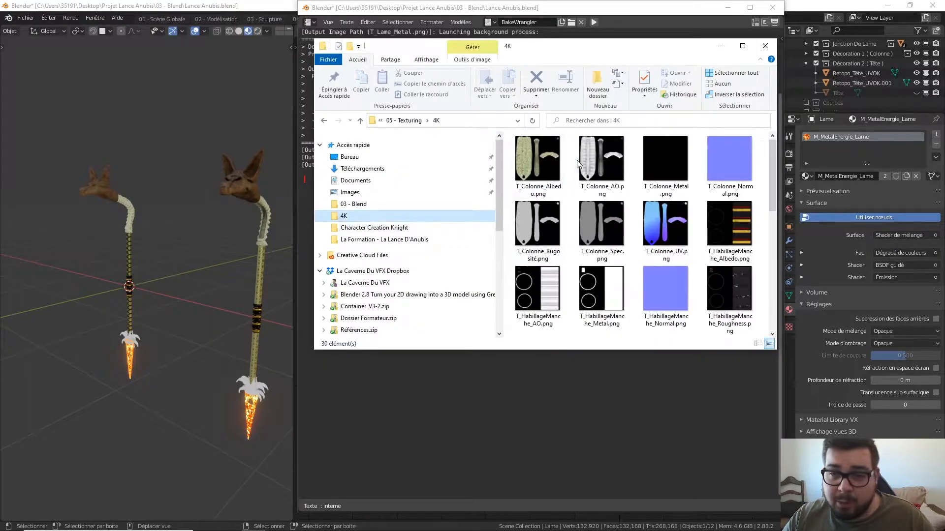
scroll(743, 207, down, 3)
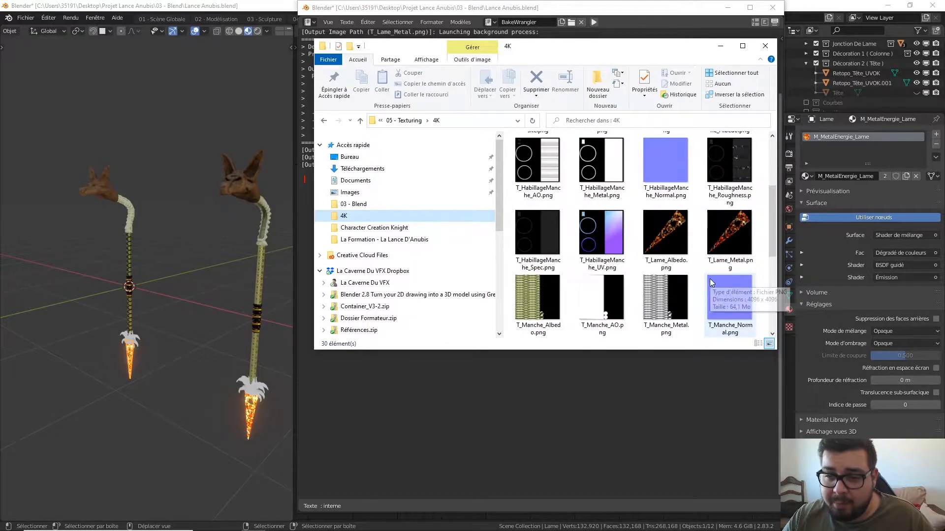
click(743, 224)
double_click(744, 249)
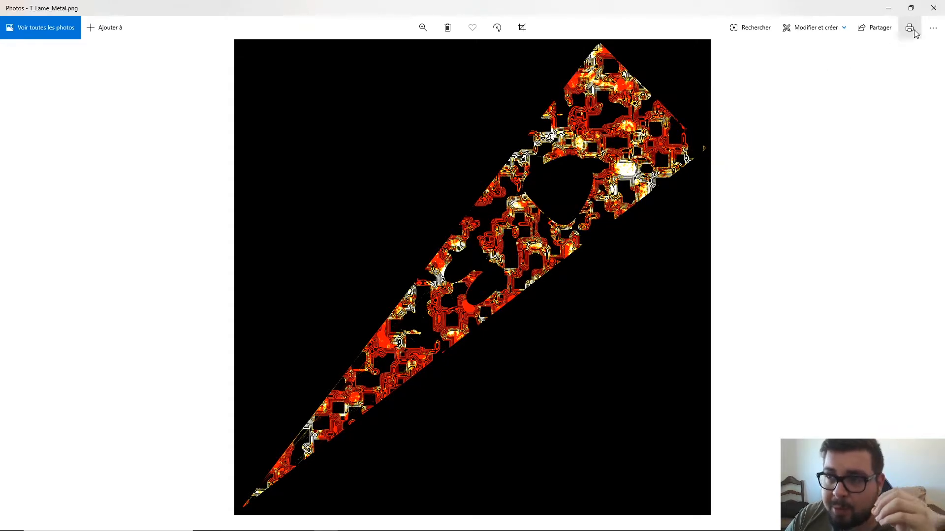
click(933, 10)
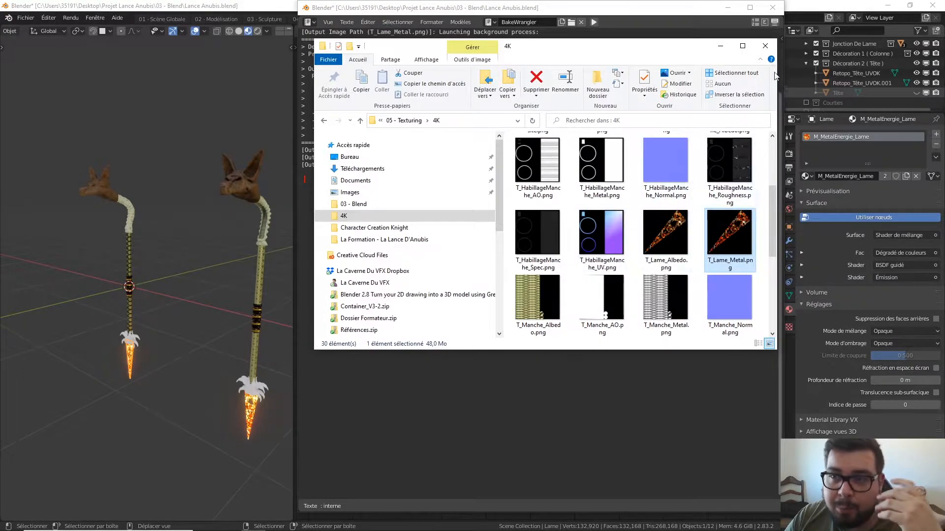
click(766, 47)
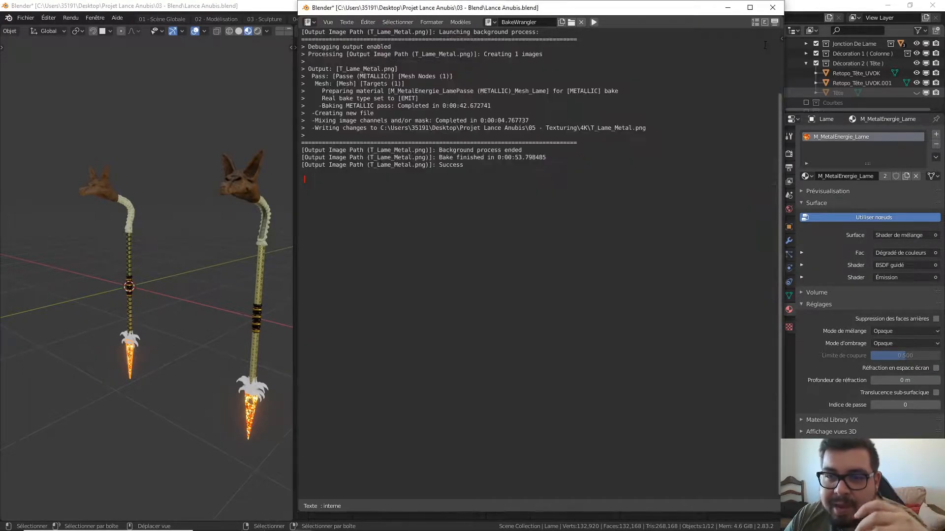
click(772, 7)
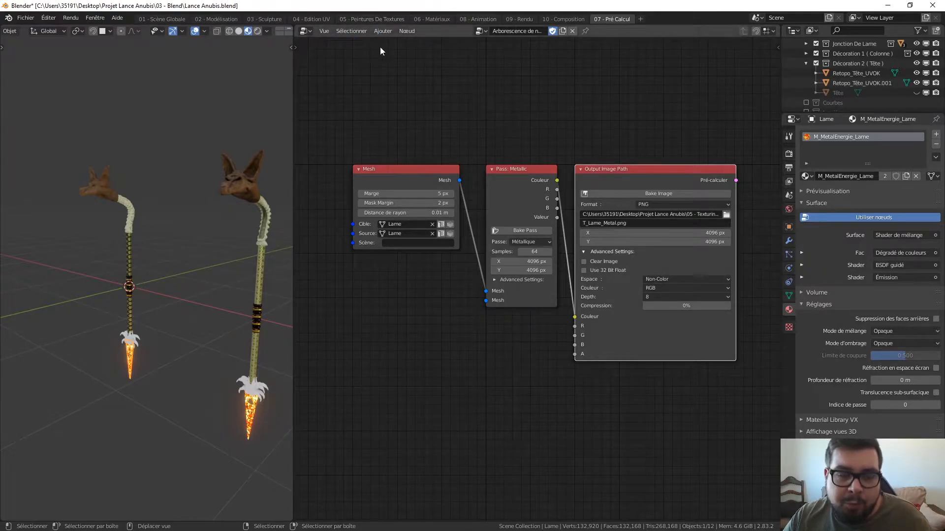
- In the 06 - Matériaux workspace, delete the Émission shader node from the M_MetalEnergie_Lame material
click(442, 19)
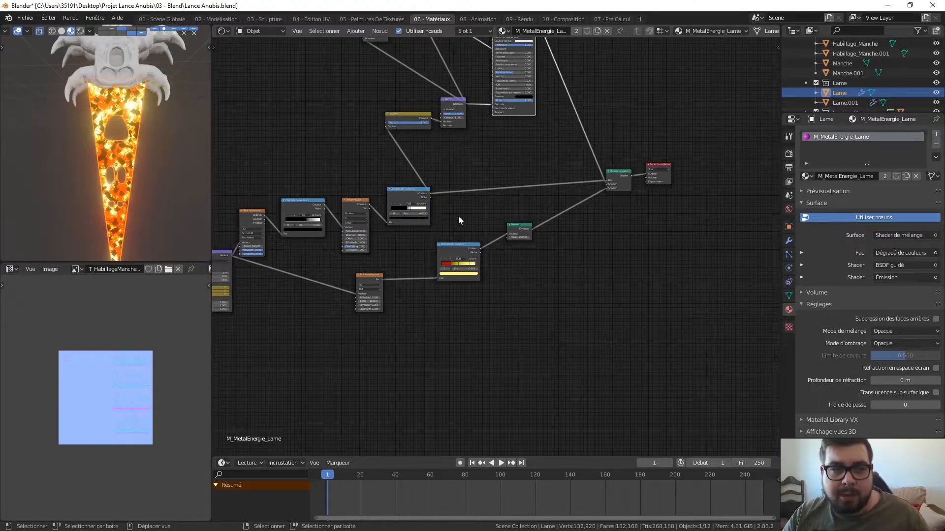
middle_drag(501, 241, 542, 341)
middle_drag(511, 289, 507, 181)
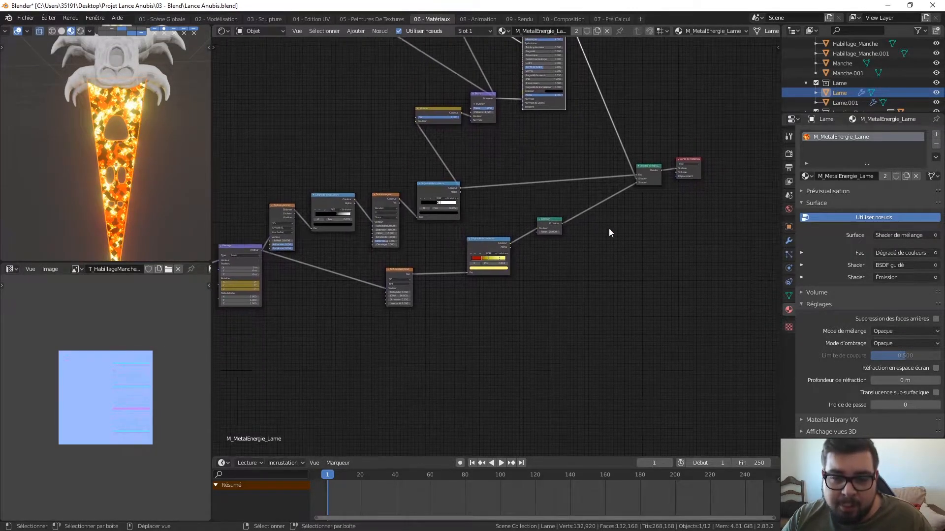
middle_drag(538, 234, 496, 258)
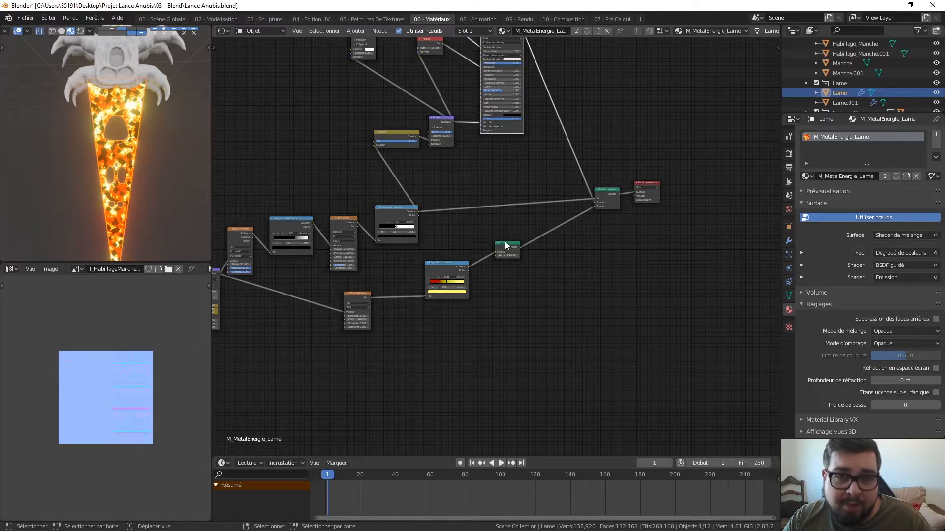
scroll(502, 252, up, 2)
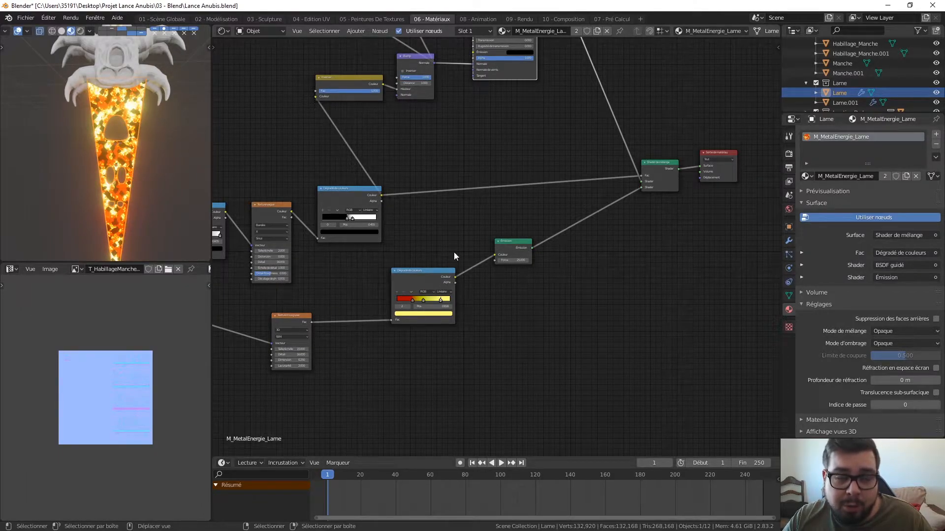
middle_drag(540, 97, 519, 250)
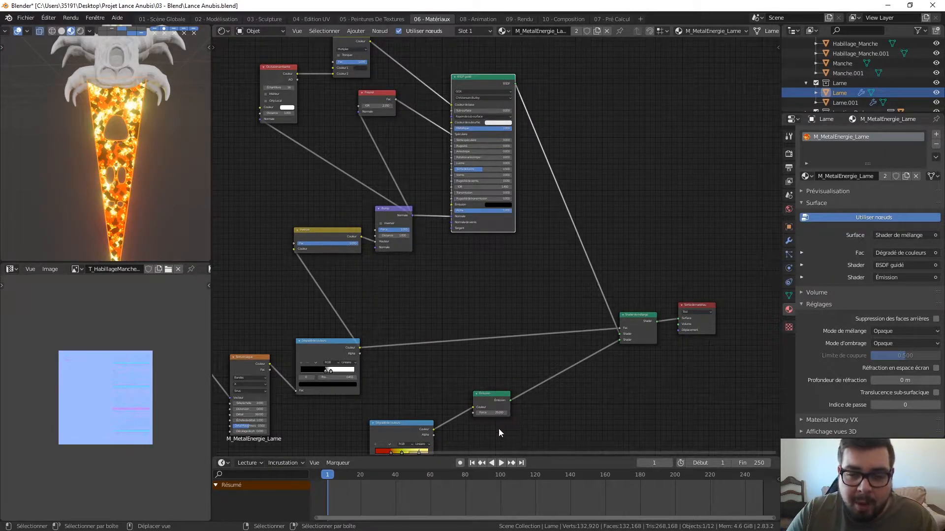
middle_drag(498, 363, 456, 241)
click(462, 275)
key(Delete)
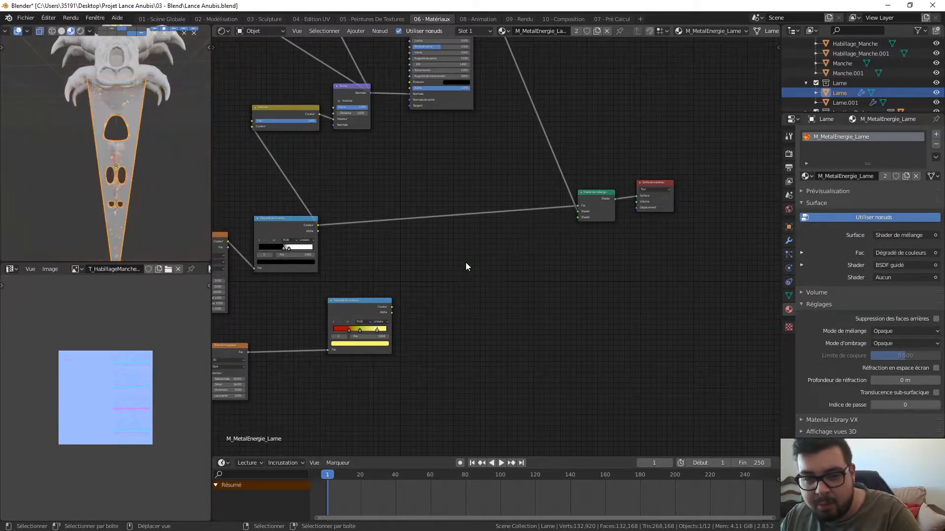
- Add a BSDF guidé shader below the mix shader and connect its output to the mix shader's second shader input
key(shift+a)
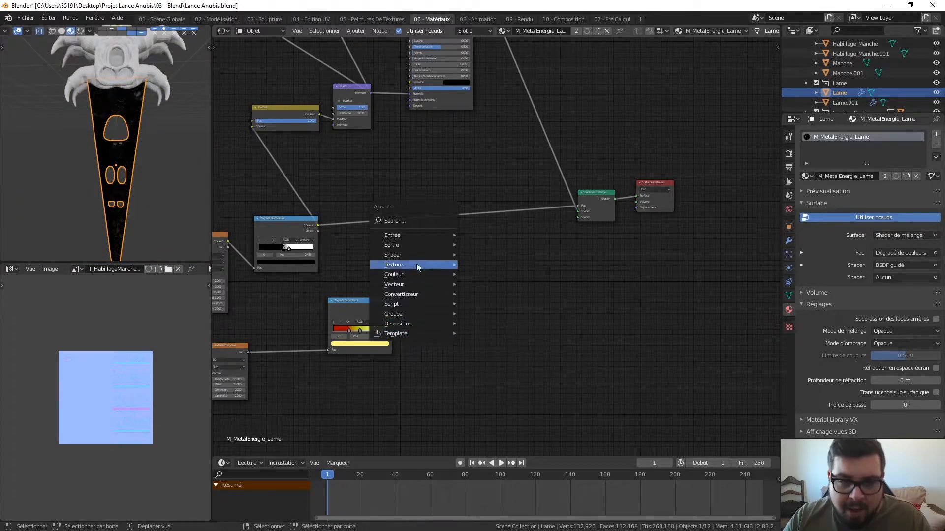
mouse_move(418, 255)
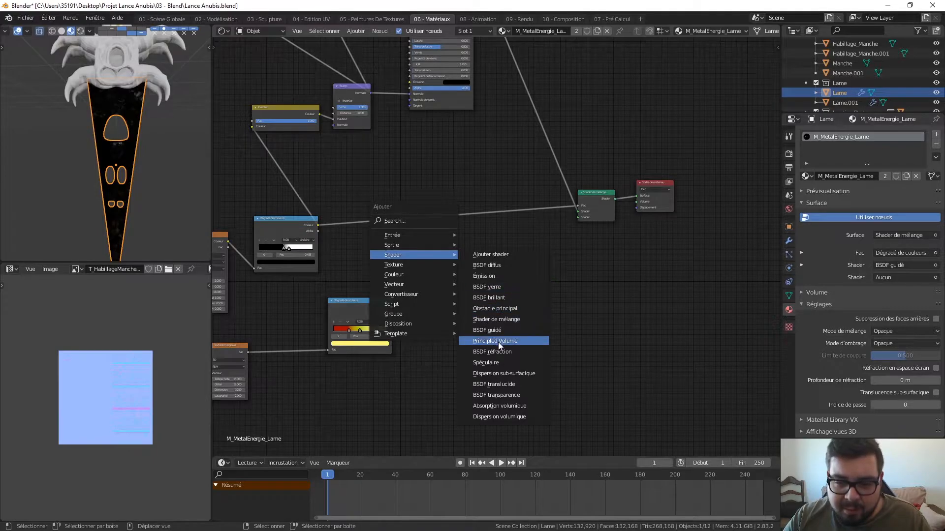
click(491, 330)
click(459, 240)
drag(525, 249, 578, 218)
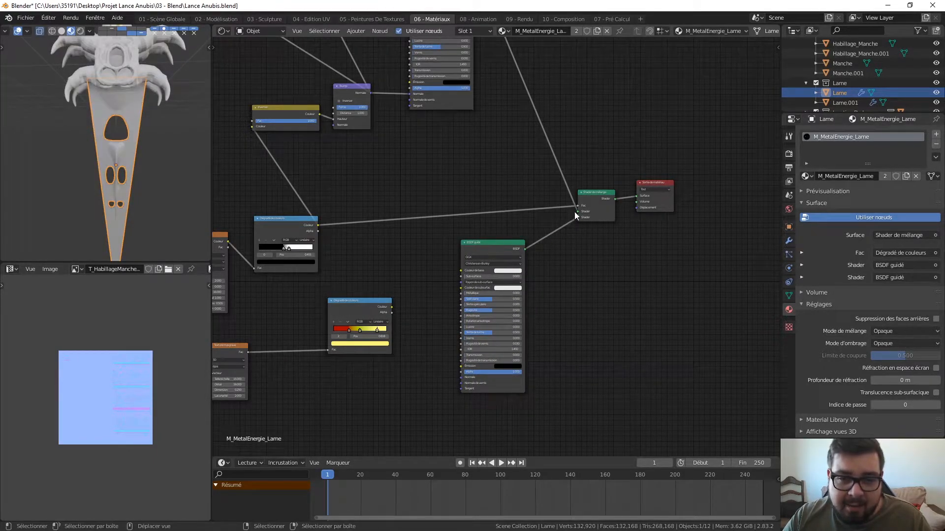
- Connect the red-yellow colour ramp's colour output to both the emission and base colour inputs of the new BSDF guidé shader
mouse_move(391, 307)
mouse_down()
mouse_move(412, 246)
mouse_move(427, 308)
mouse_move(449, 360)
mouse_move(461, 366)
mouse_up()
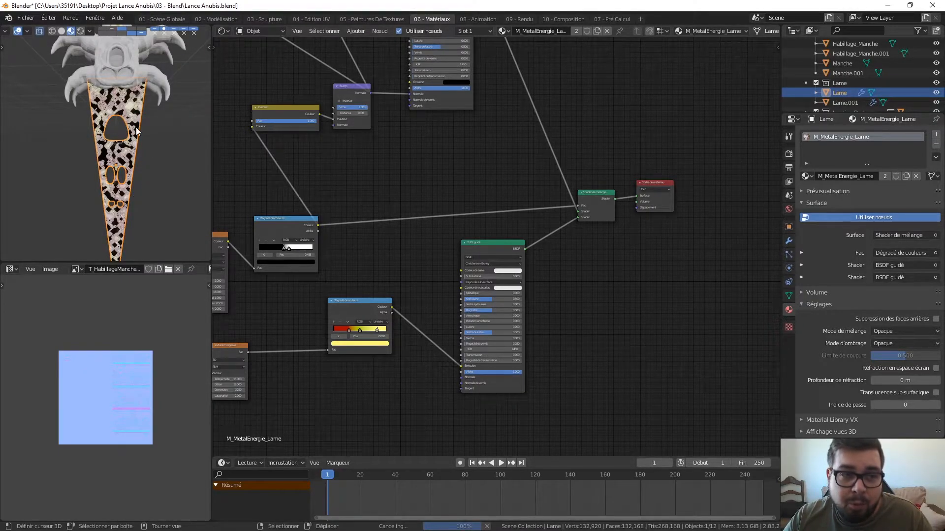
scroll(114, 142, up, 5)
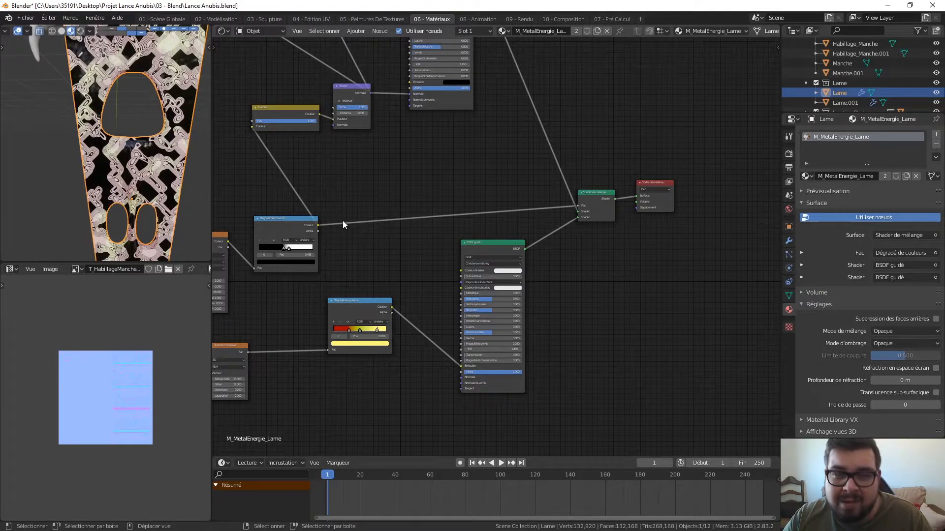
drag(391, 308, 461, 271)
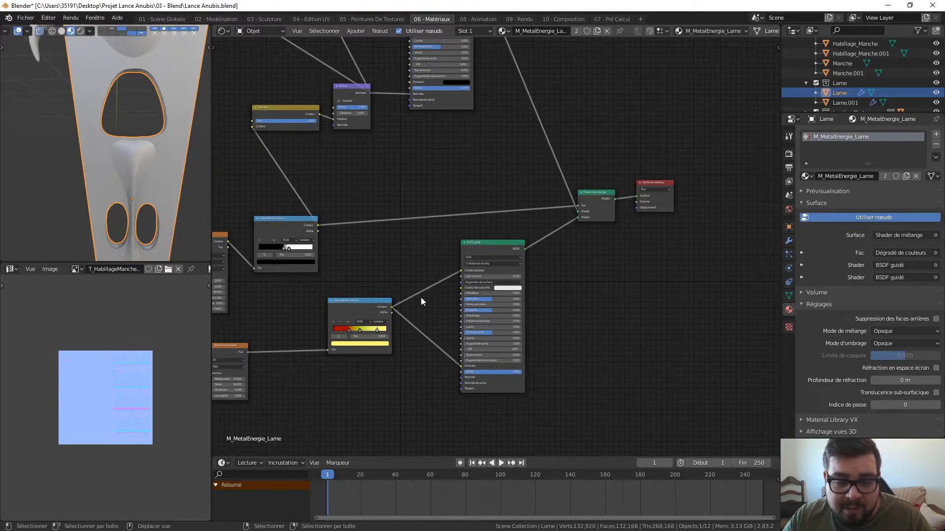
scroll(487, 254, down, 3)
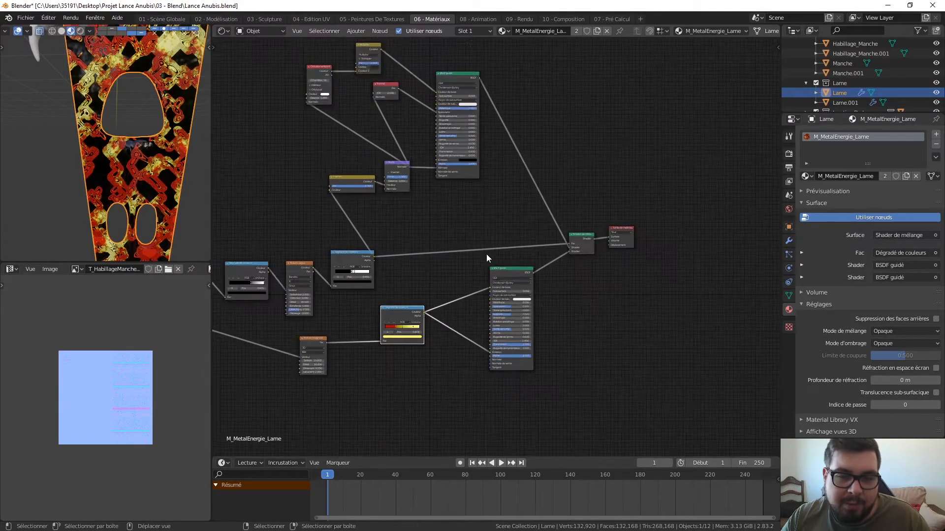
middle_drag(518, 173, 515, 202)
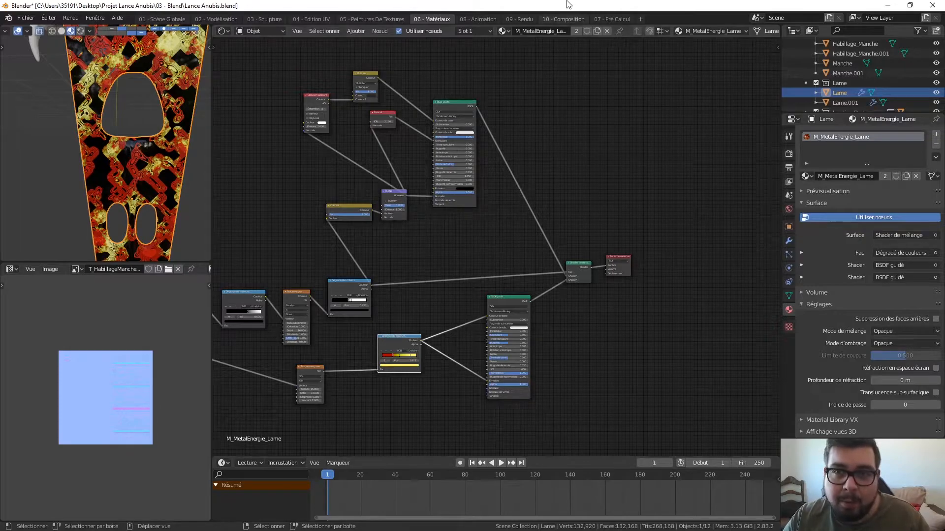
- Return to the 07 - Pré Calcul workspace, keeping T_Lame_Metal.png as the output image's file name
click(612, 18)
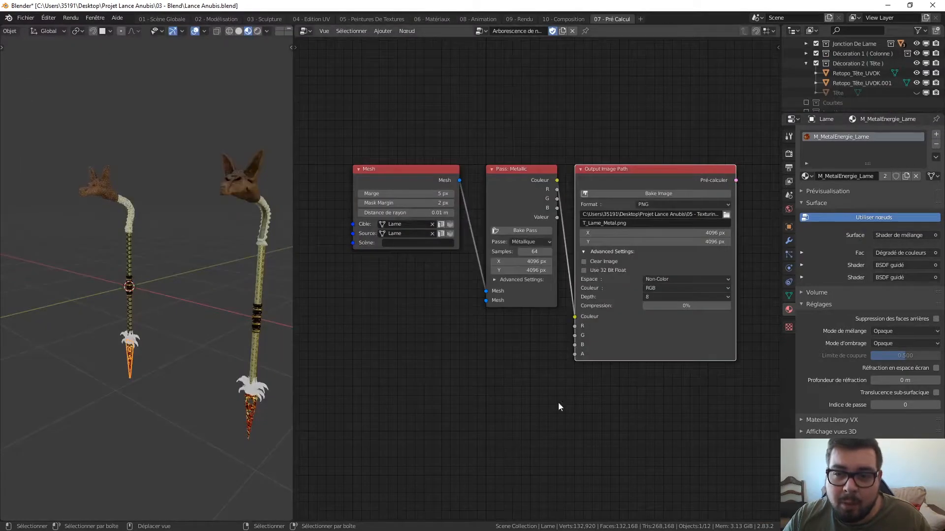
click(613, 224)
click(617, 223)
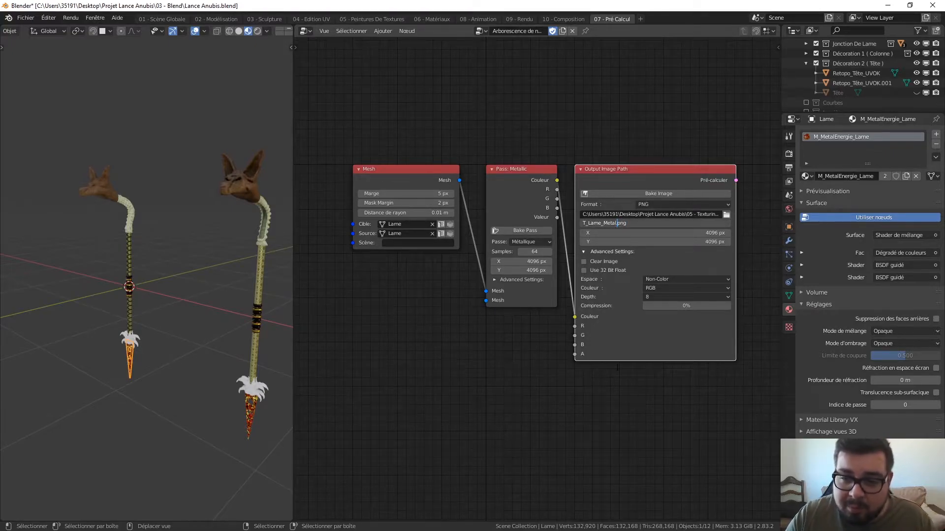
click(605, 131)
- Delete the old T_Lame_Metal.png from the 4K folder and bake the blade's metallic image again
key(super)
click(253, 522)
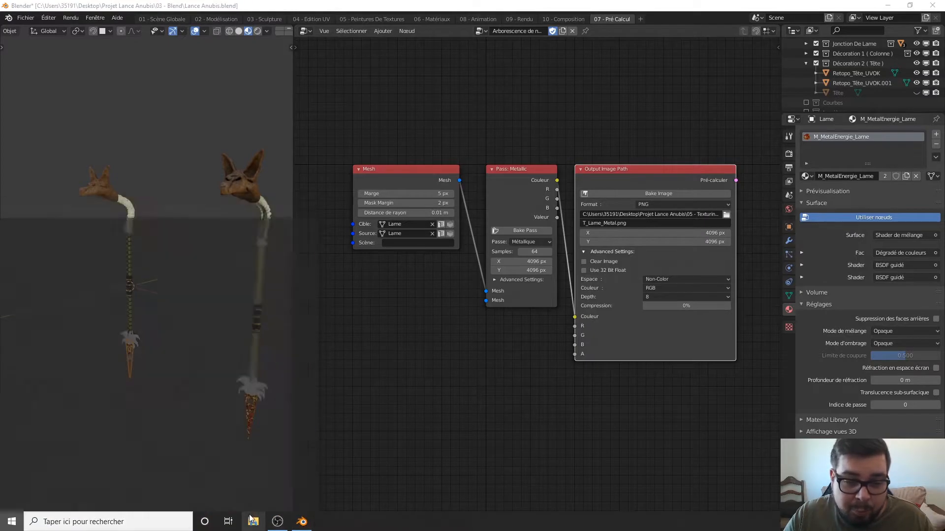
click(383, 215)
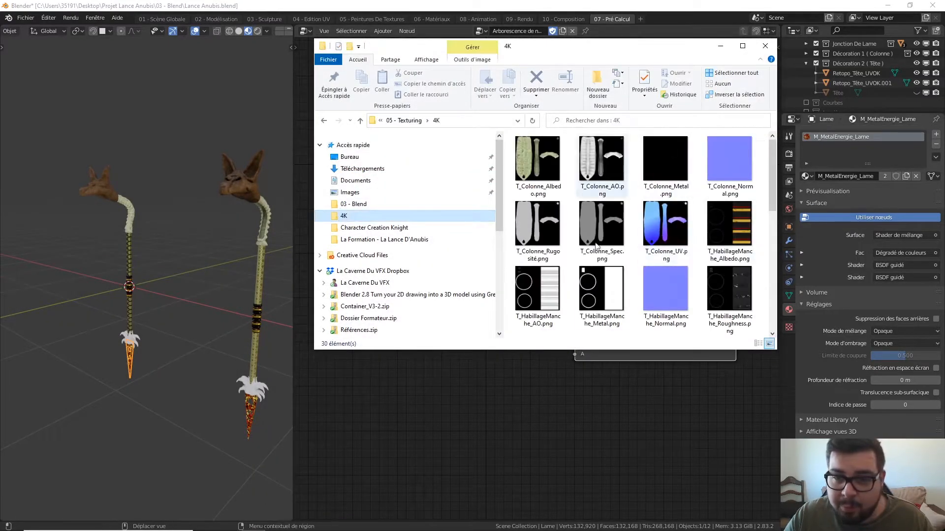
scroll(633, 297, down, 6)
scroll(649, 283, up, 6)
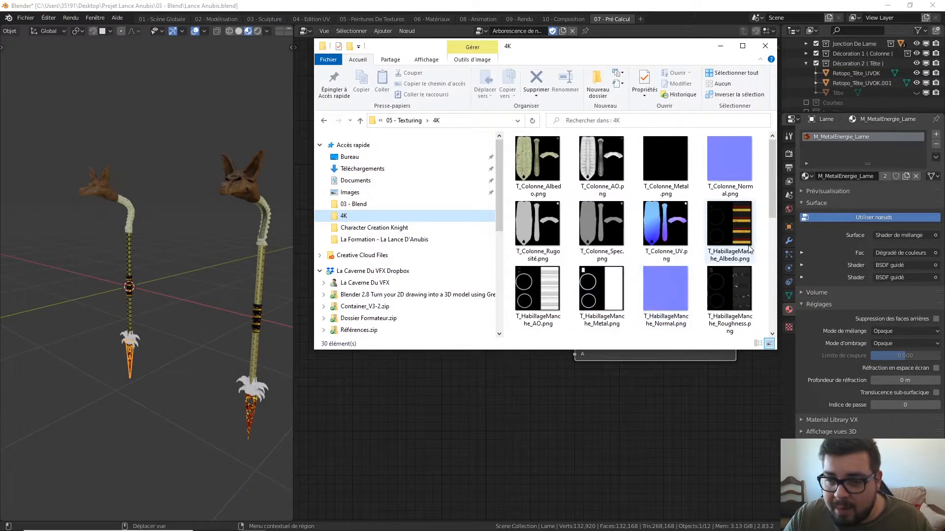
scroll(649, 281, down, 3)
click(737, 225)
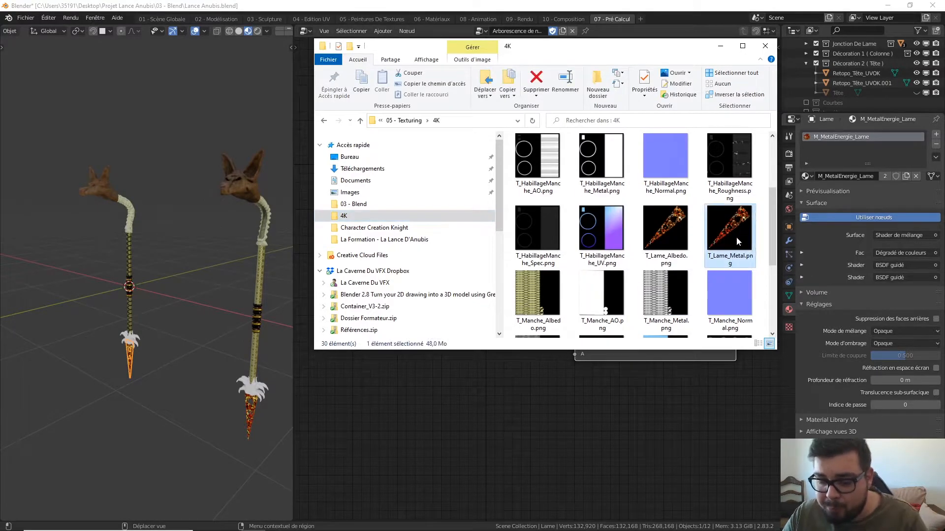
key(Delete)
click(765, 47)
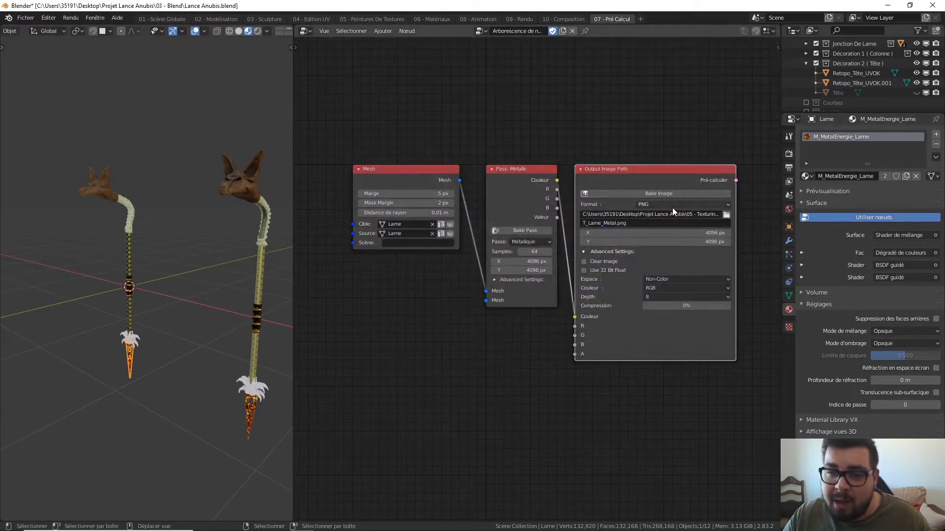
click(678, 193)
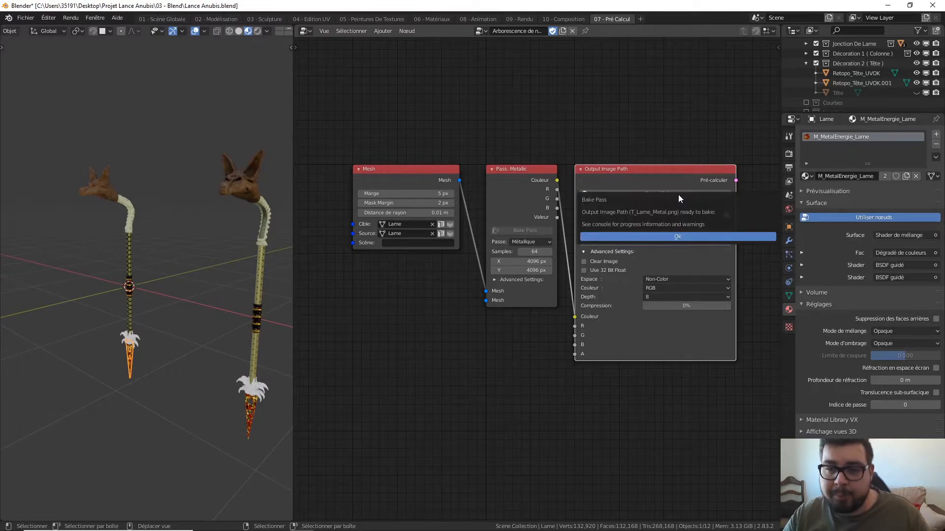
click(666, 236)
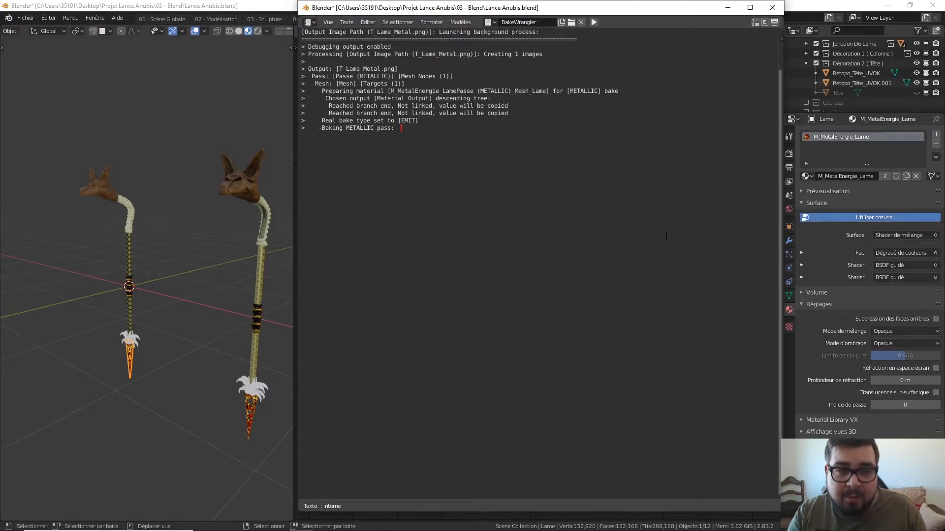
- Inspect the rebaked T_Lame_Metal.png from the 4K folder, and close the image, folder and bake log
key(super)
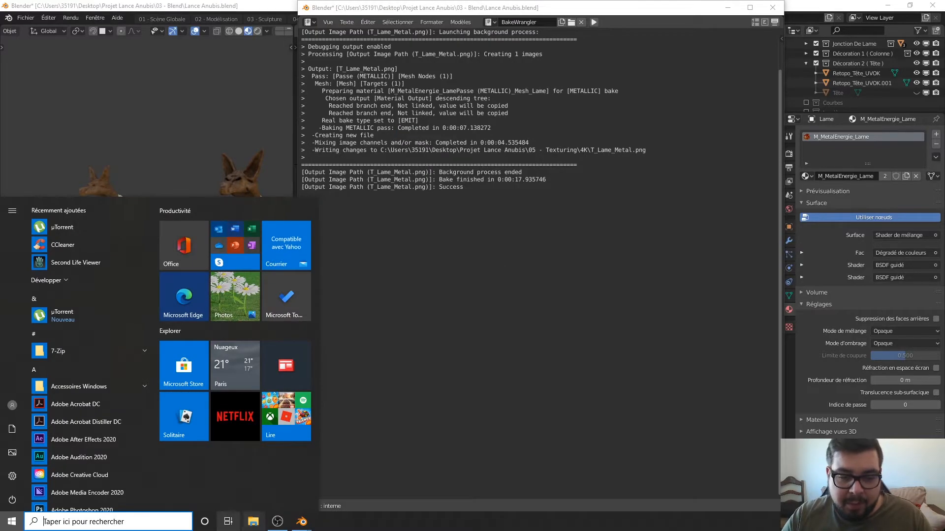
click(253, 522)
scroll(373, 270, down, 1)
click(445, 185)
scroll(665, 251, down, 5)
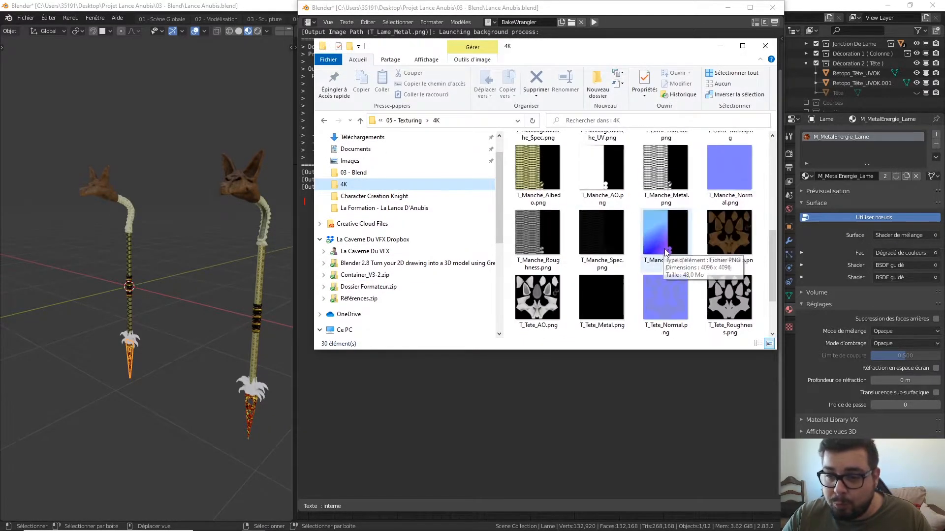
scroll(666, 253, up, 4)
double_click(729, 294)
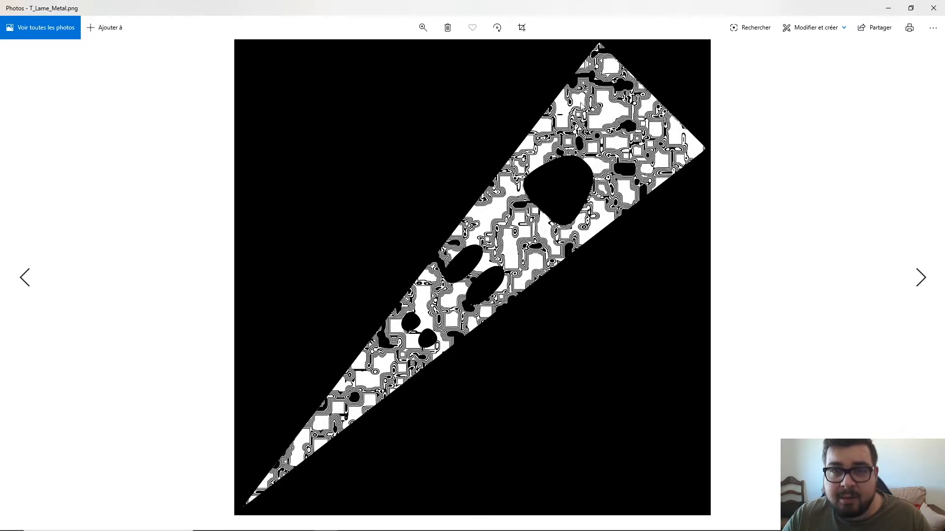
click(933, 7)
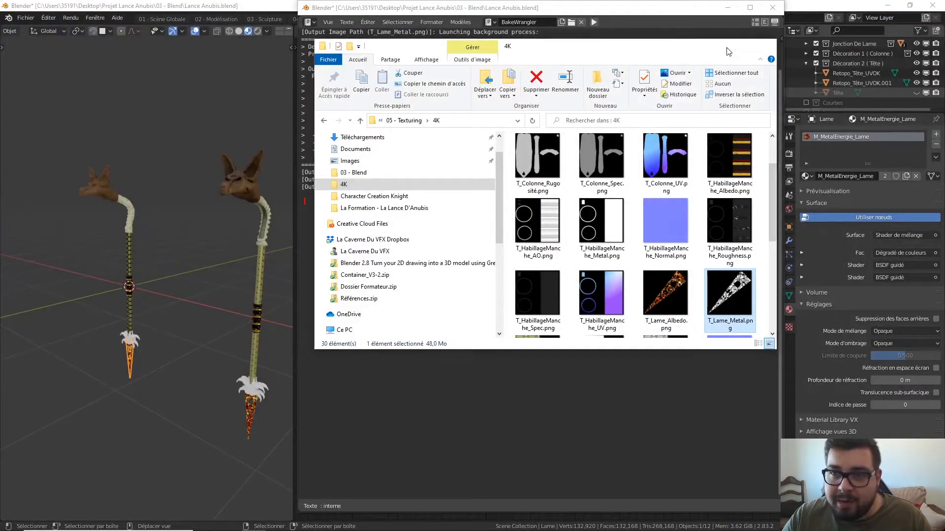
click(765, 46)
click(592, 134)
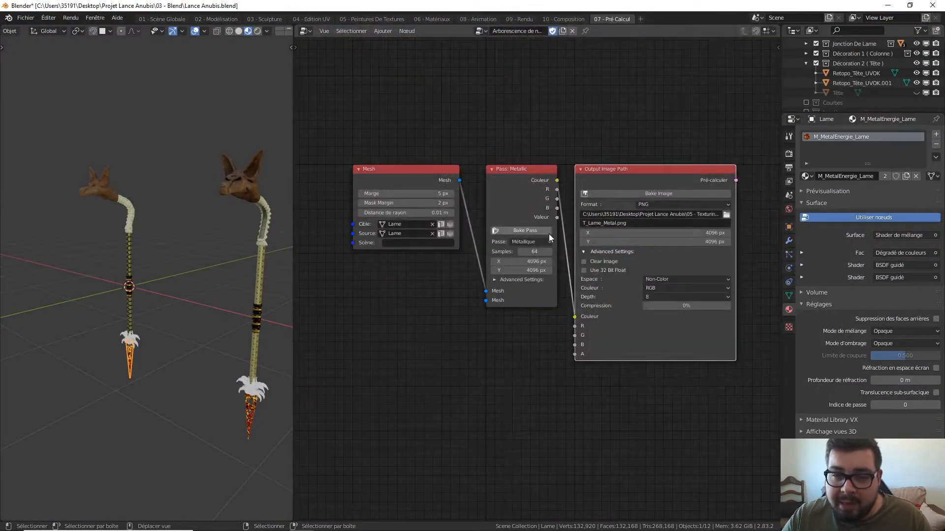
- Bake the blade's Spéculaire pass to an output image named T_Lame_Spec.png
click(534, 241)
click(536, 269)
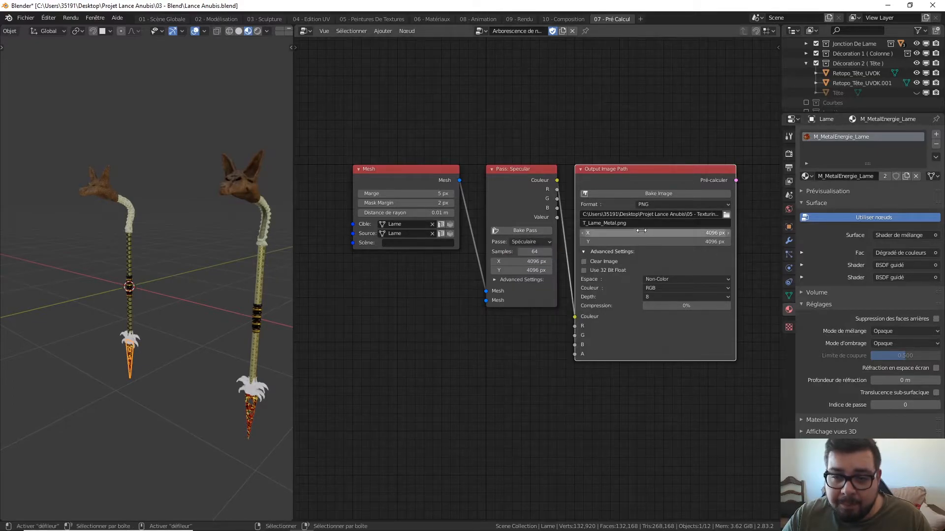
key(Delete)
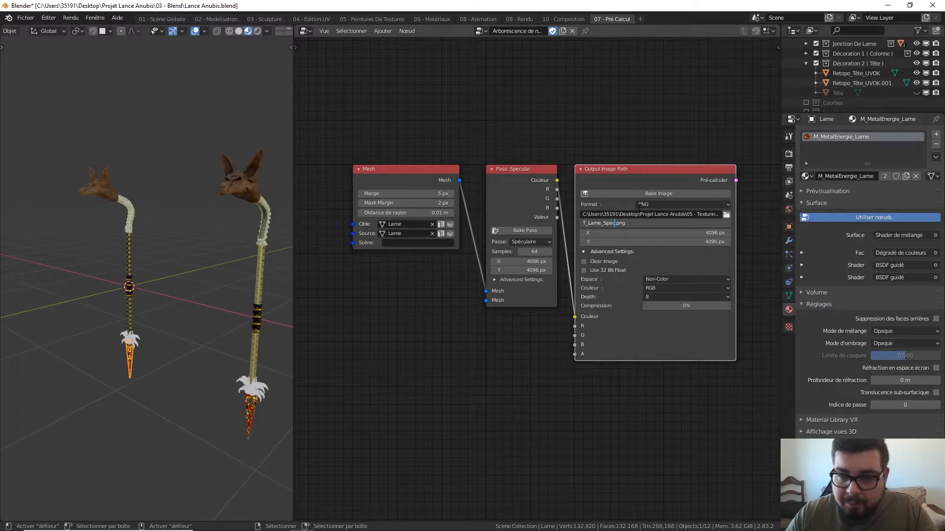
text(Spec)
key(Return)
click(666, 190)
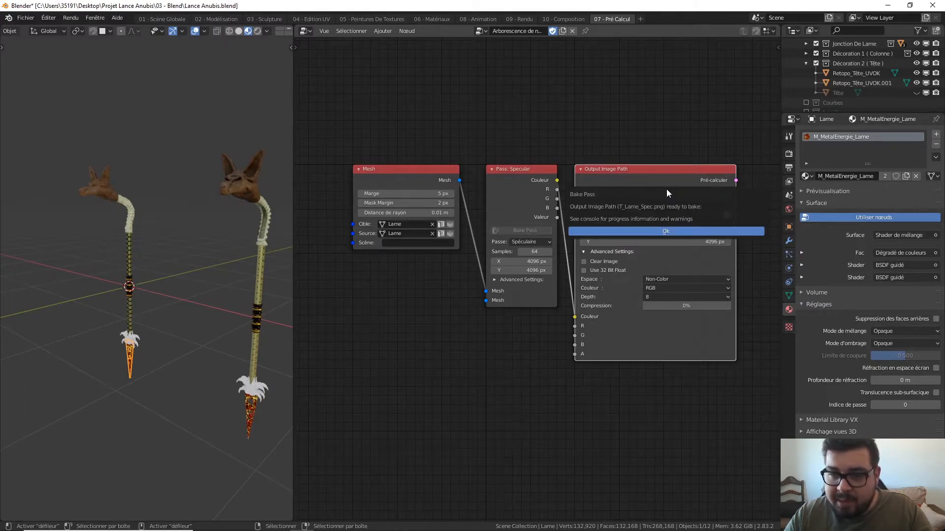
click(666, 230)
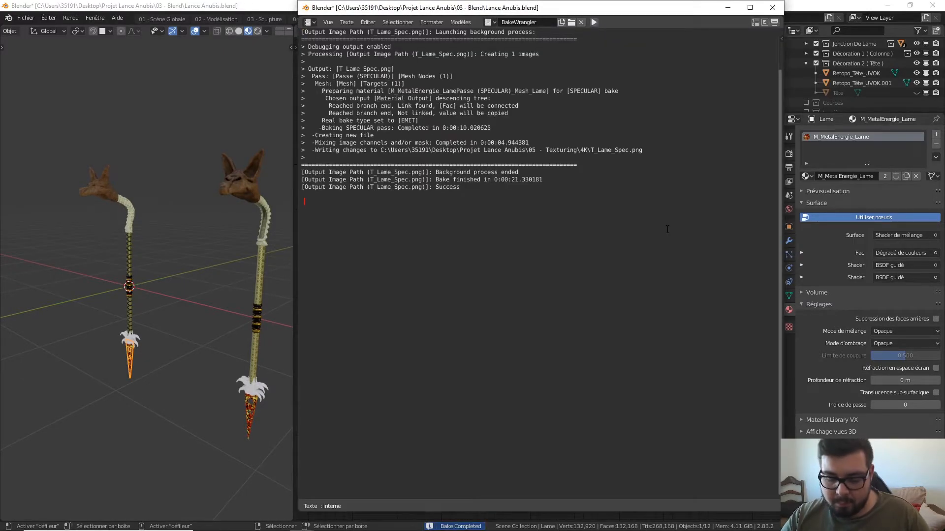
- Open T_Lame_Spec.png from the 4K folder to inspect the specular bake, and close the image, folder and bake log
key(super)
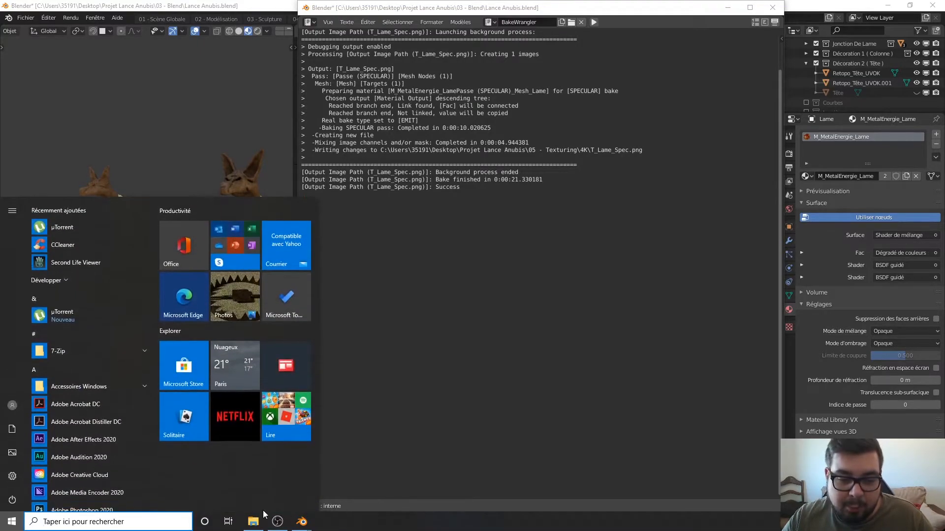
click(253, 522)
scroll(657, 304, down, 5)
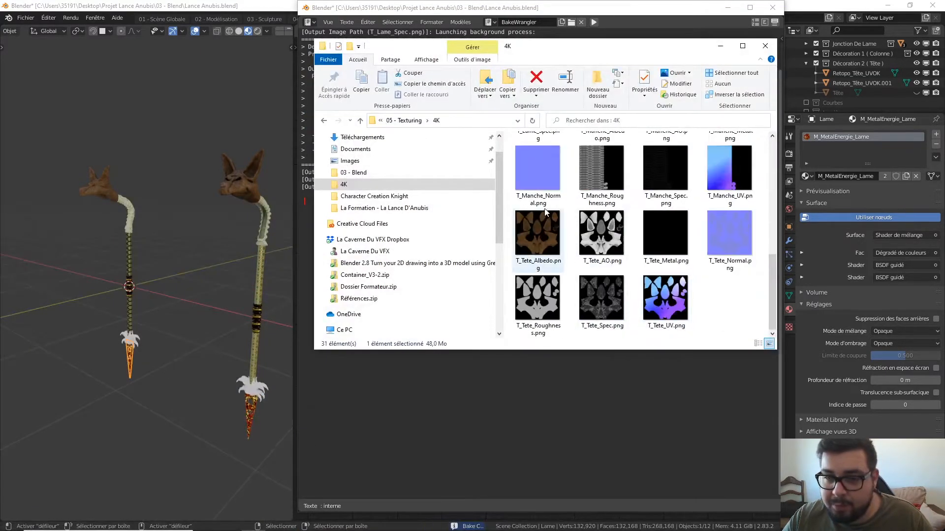
scroll(584, 246, up, 2)
double_click(537, 222)
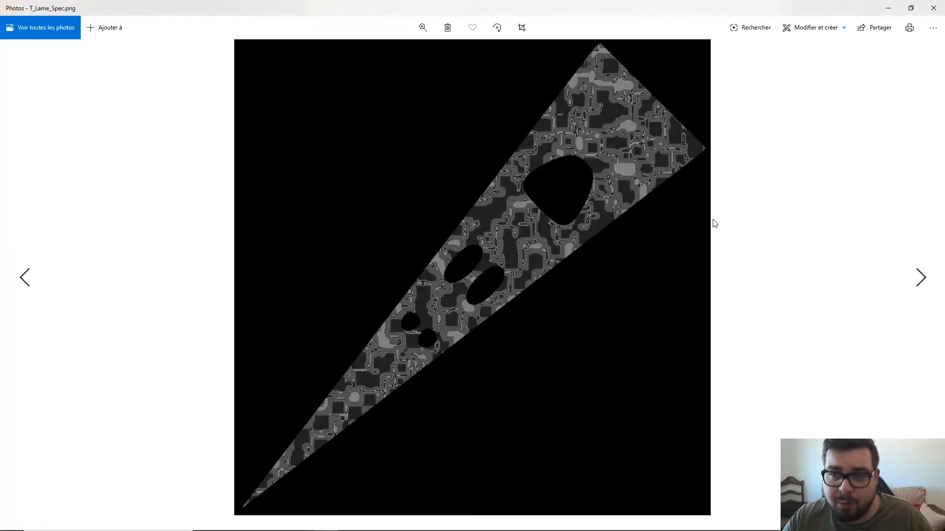
click(933, 8)
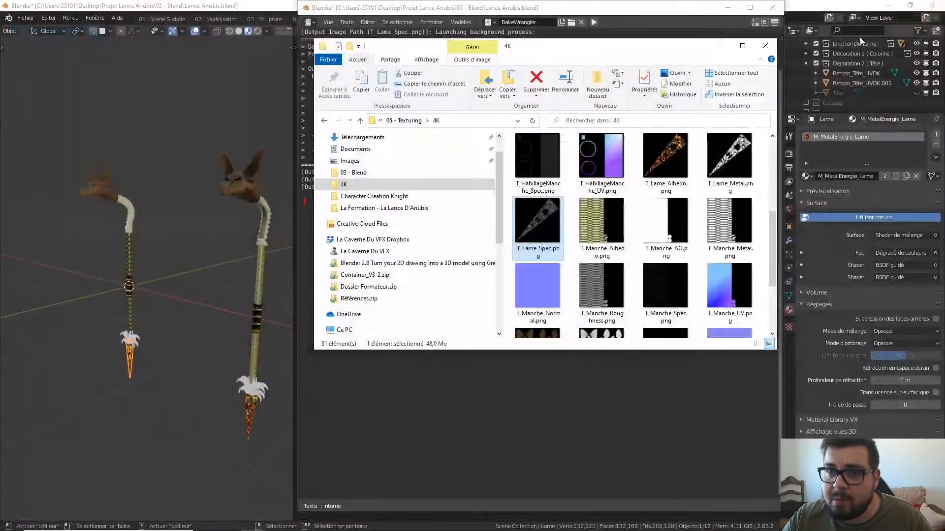
click(763, 47)
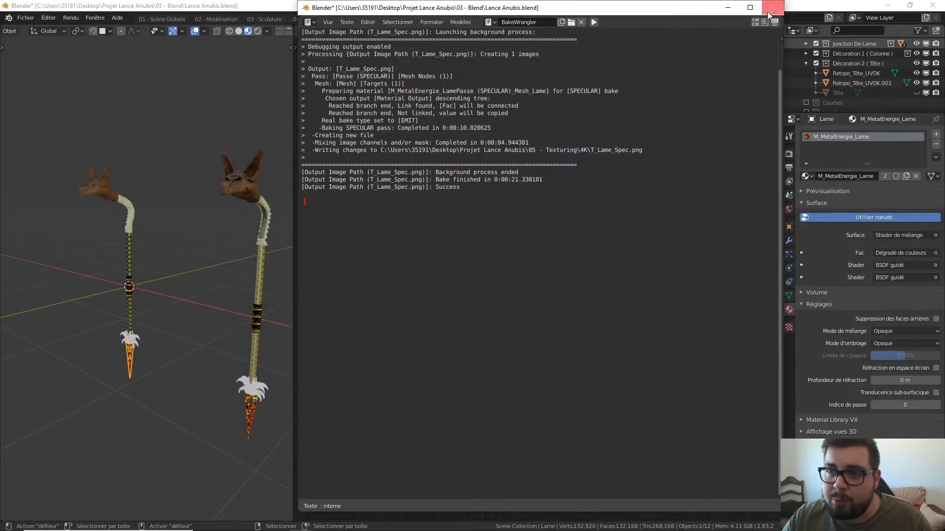
click(769, 9)
- Bake the blade's Rugosité pass to an output image named T_Lame_Roughness.png
click(542, 241)
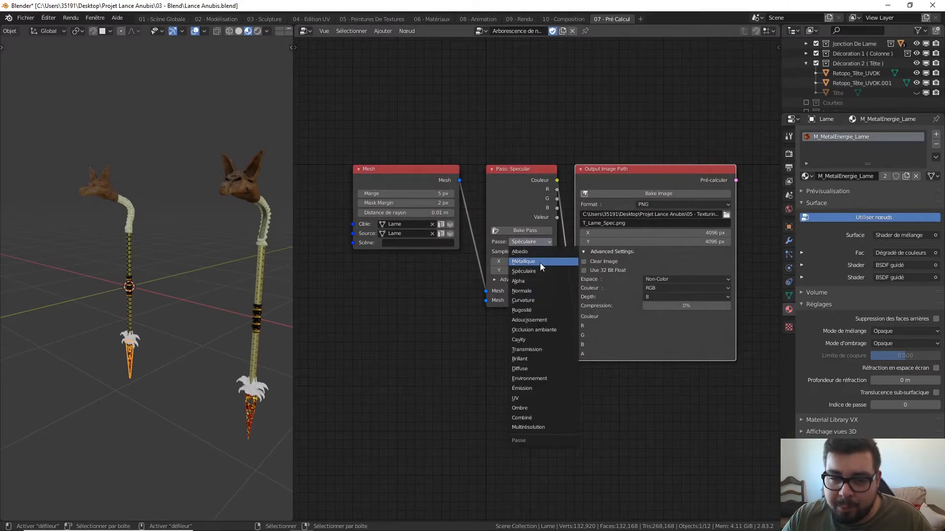
click(530, 310)
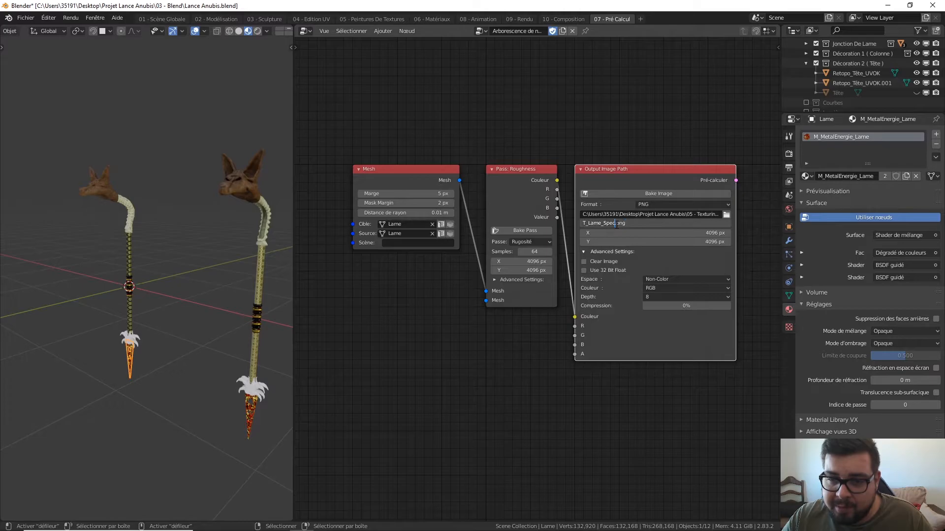
key(BackSpace)
key(BackSpace)
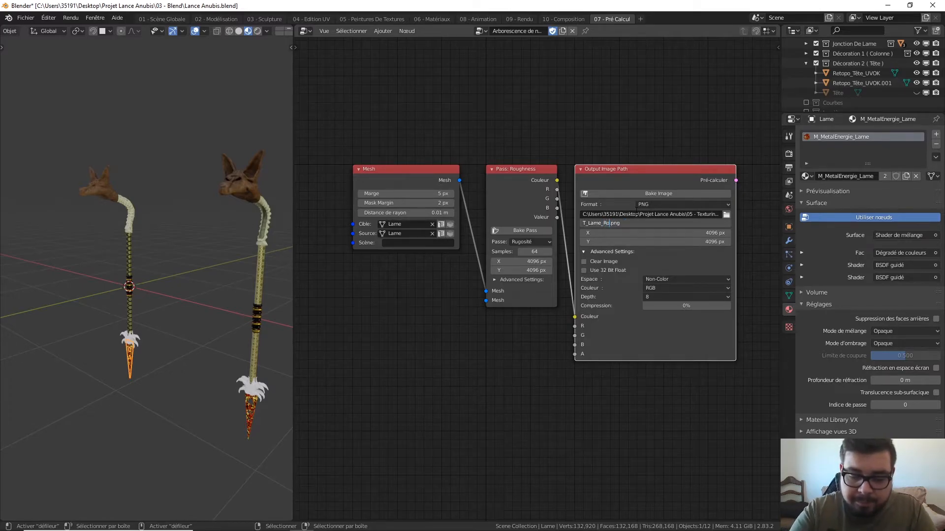
text(Roughness)
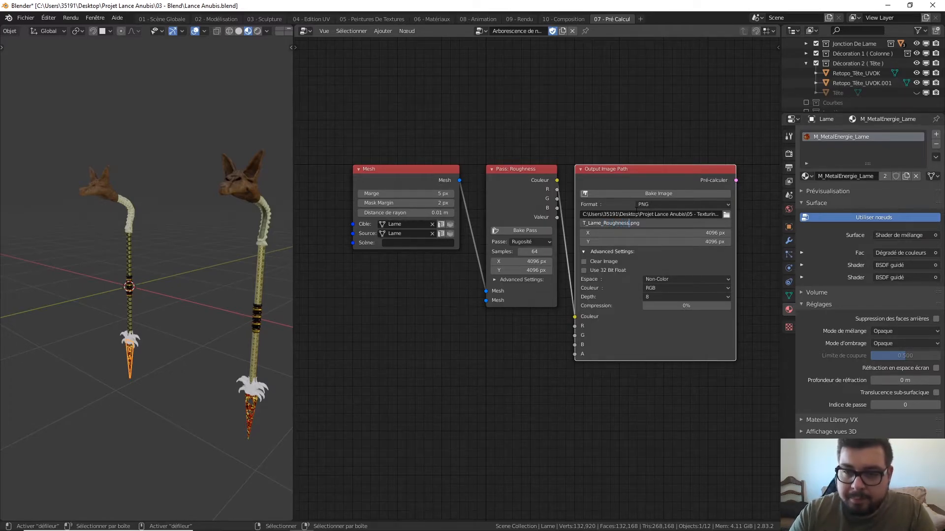
key(Return)
click(659, 193)
click(656, 235)
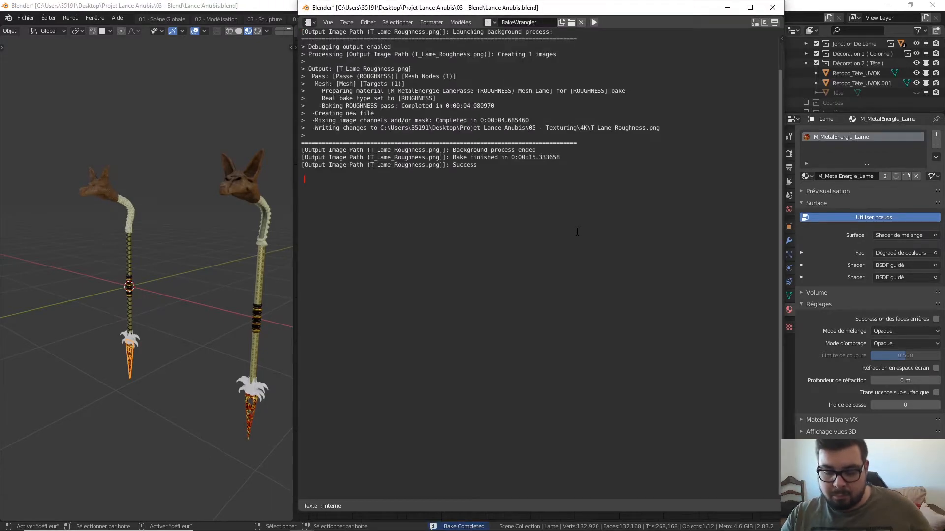
- Open T_Lame_Roughness.png from the 4K folder to inspect the roughness bake, and close the image, folder and bake log
key(super)
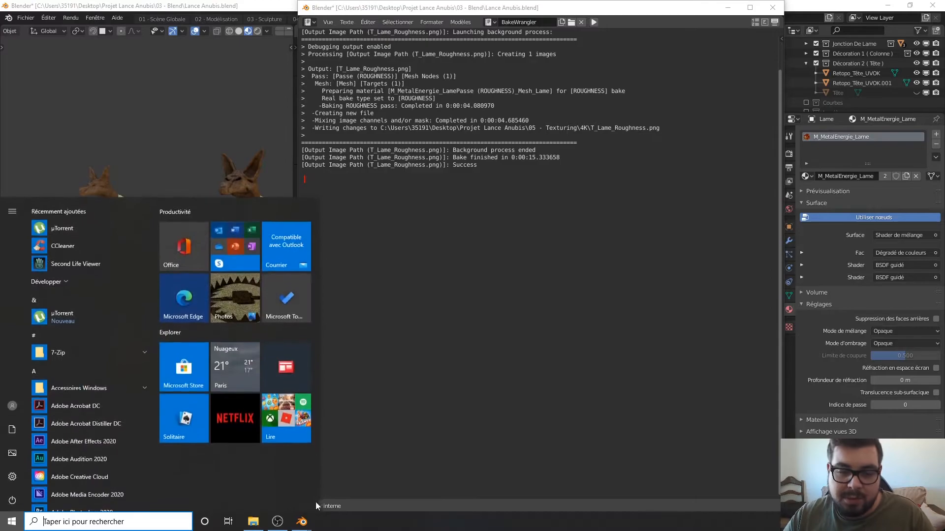
click(253, 521)
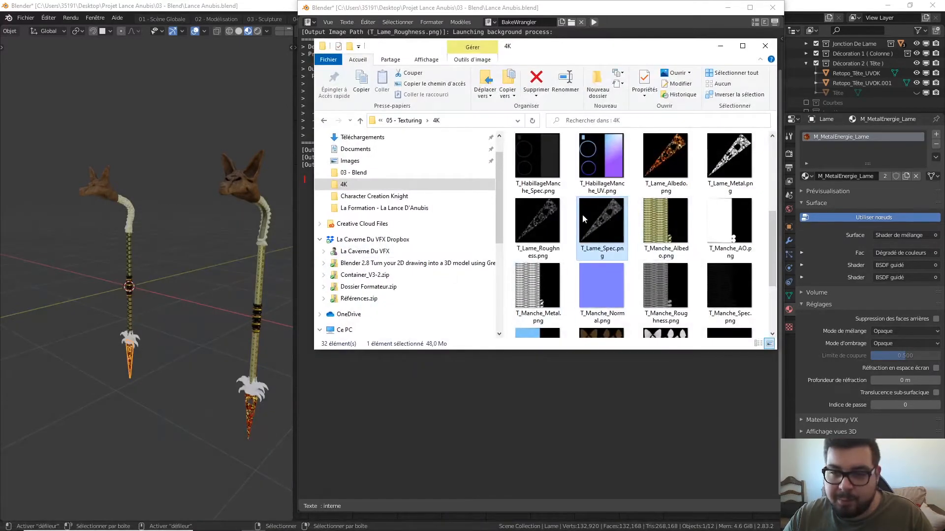
double_click(545, 229)
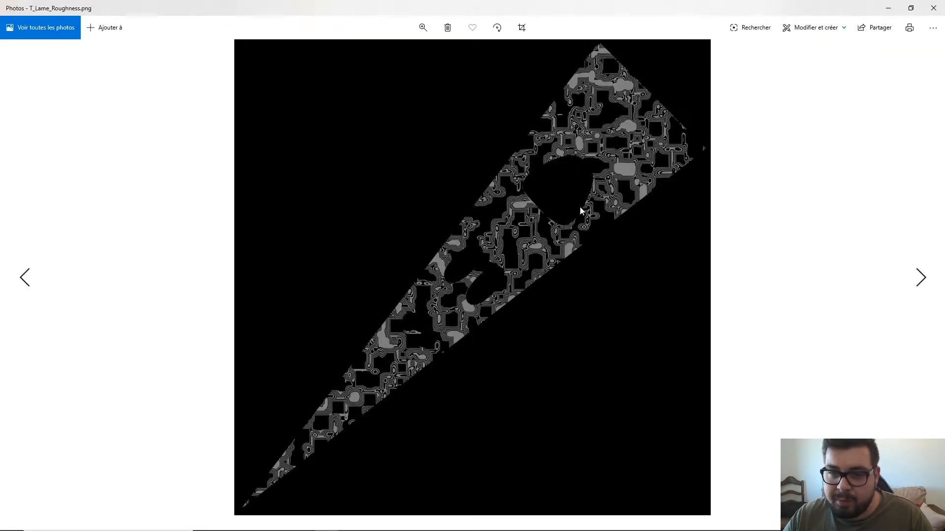
click(933, 8)
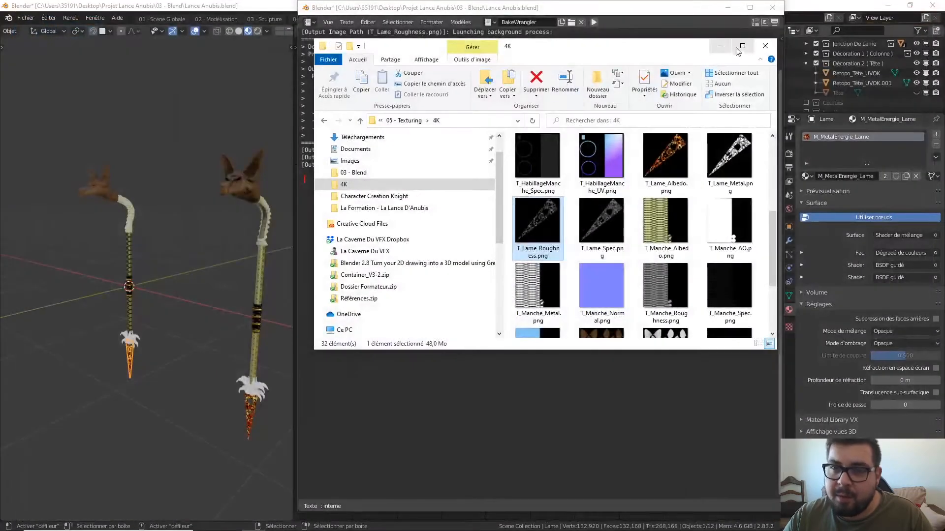
click(719, 47)
click(772, 7)
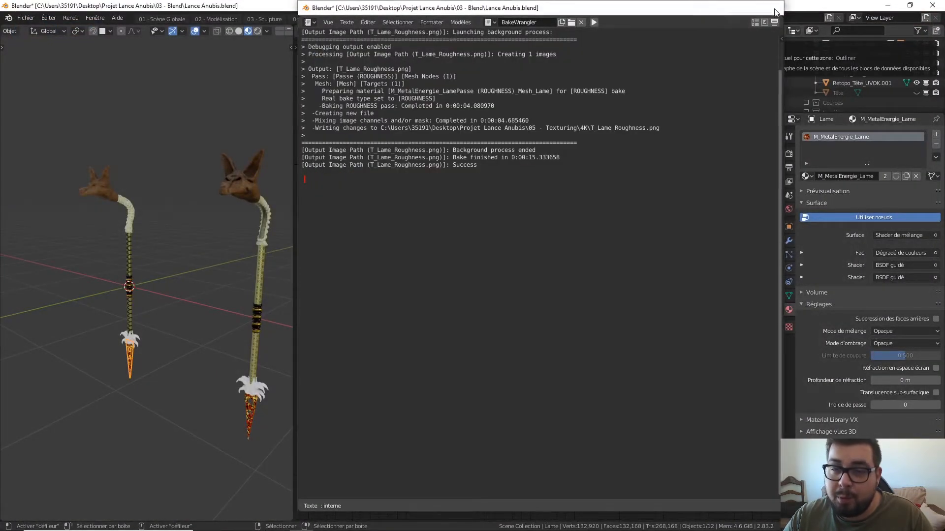
- Bake the blade's Occlusion ambiante pass to an output image named T_Lame_AO.png
click(507, 240)
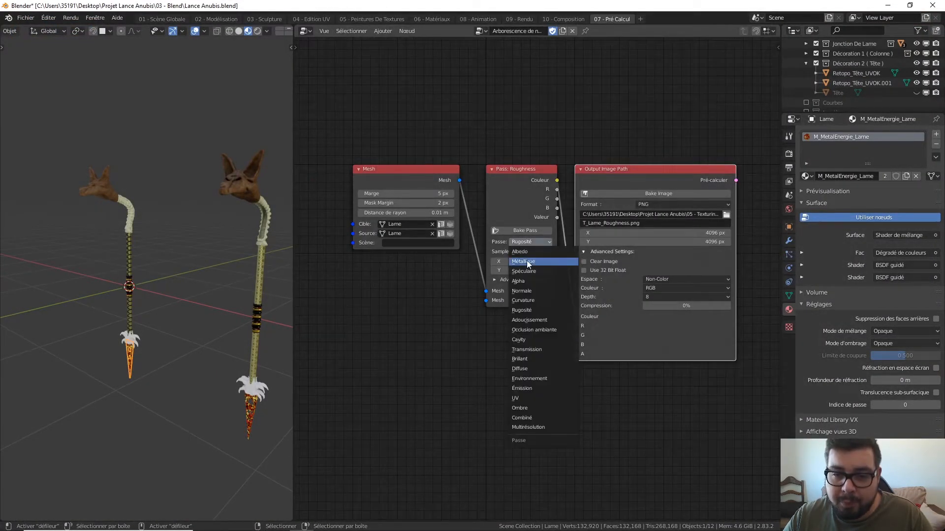
click(536, 329)
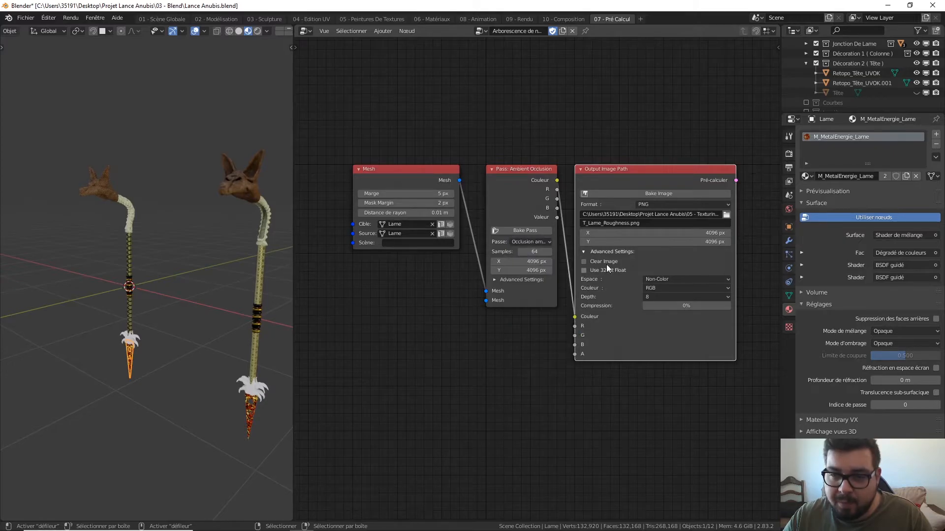
click(632, 223)
click(630, 223)
key(BackSpace)
key(BackSpace)
key(BackSpace)
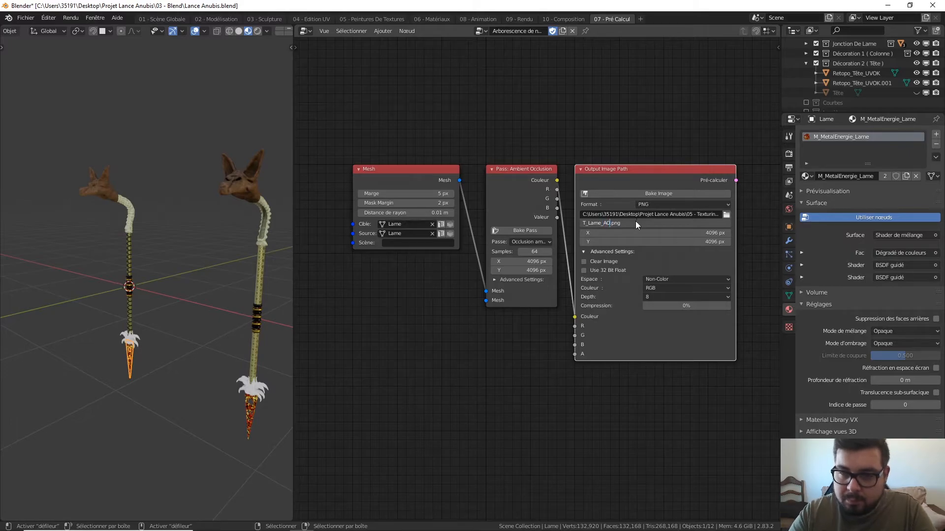
text(AO)
key(Return)
click(663, 194)
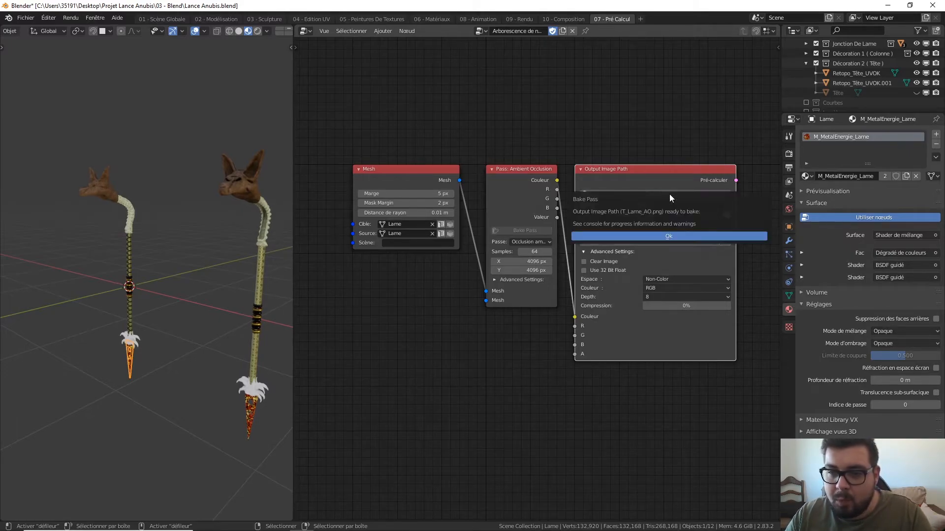
click(667, 236)
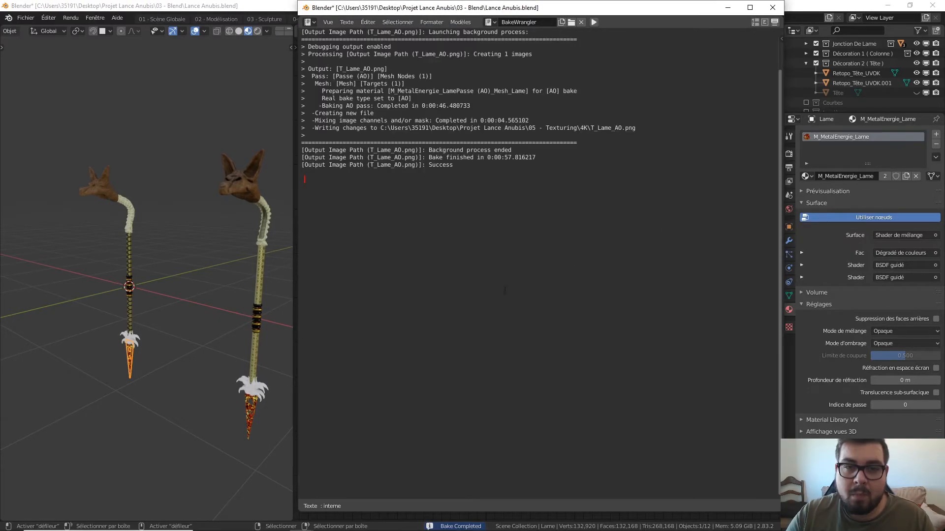
- Inspect the ambient occlusion bake T_Lame_AO.png from the 4K folder, and close the image, folder and bake log
key(super)
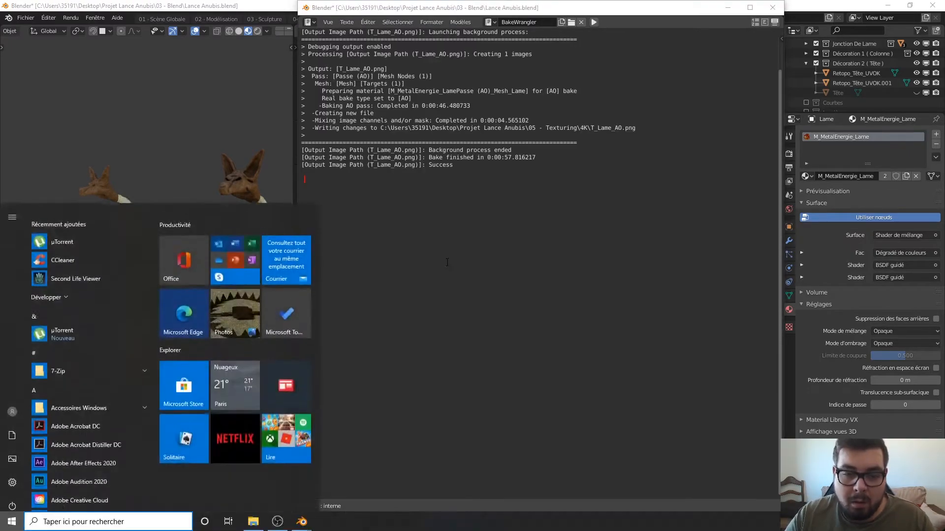
click(253, 521)
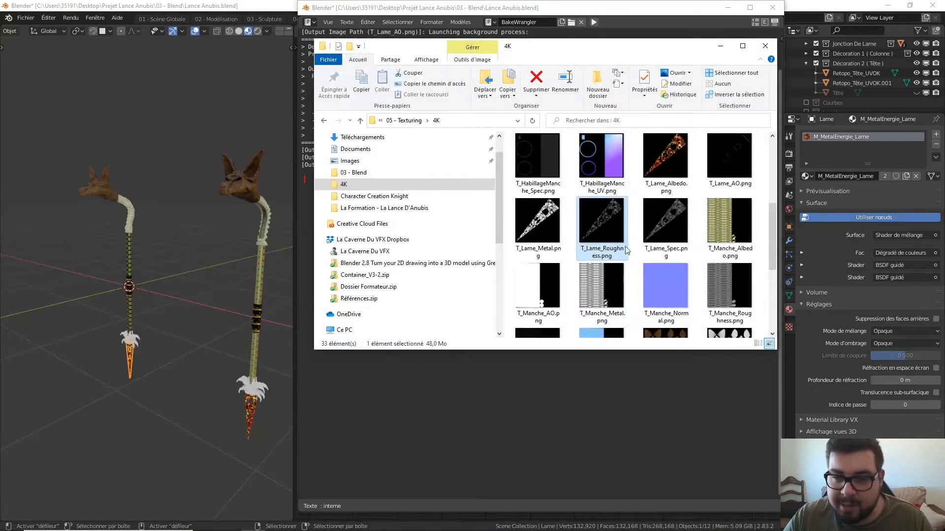
click(746, 183)
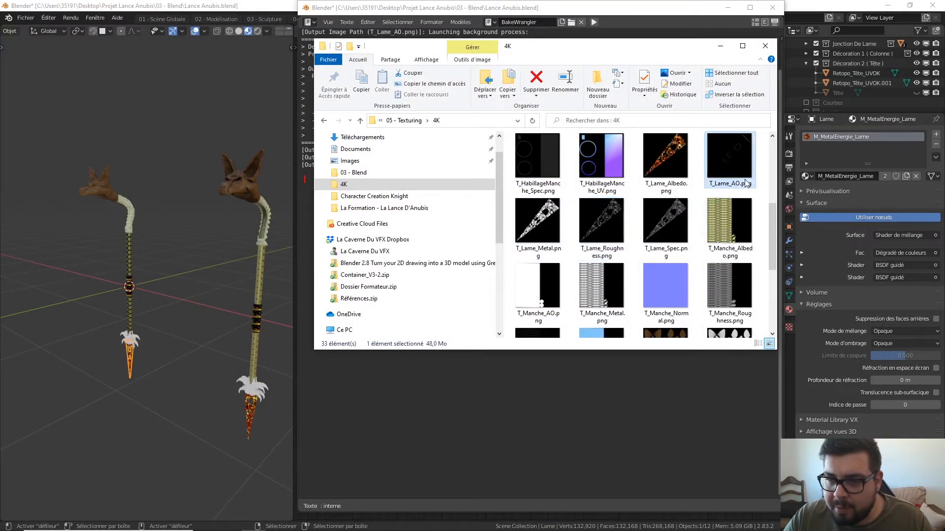
double_click(745, 183)
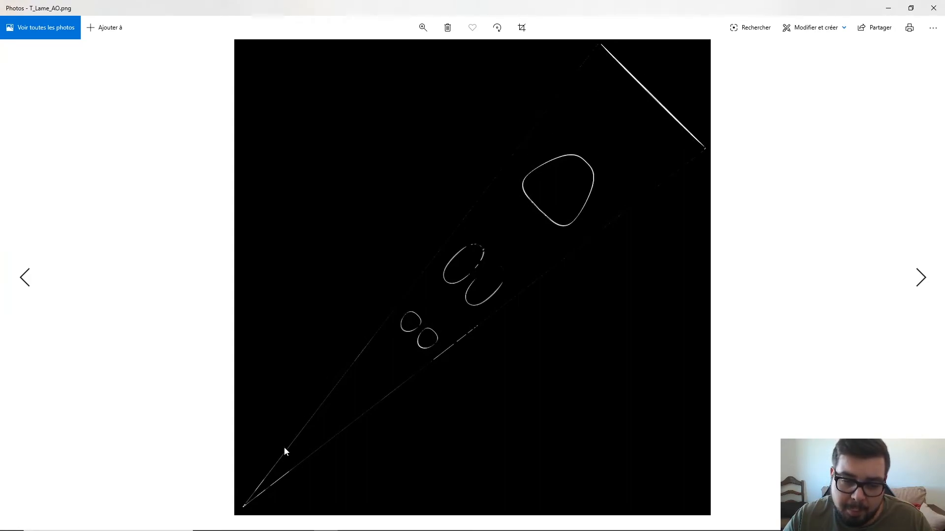
click(934, 10)
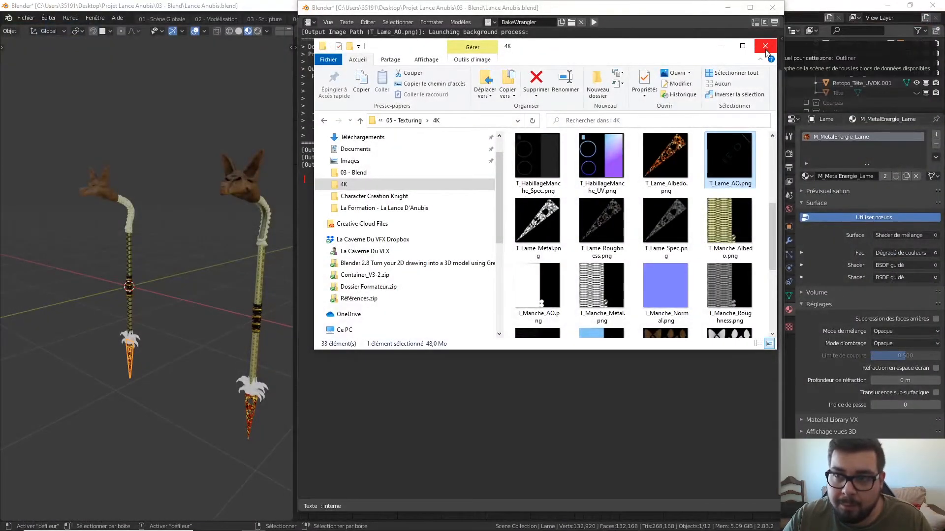
click(766, 47)
click(772, 7)
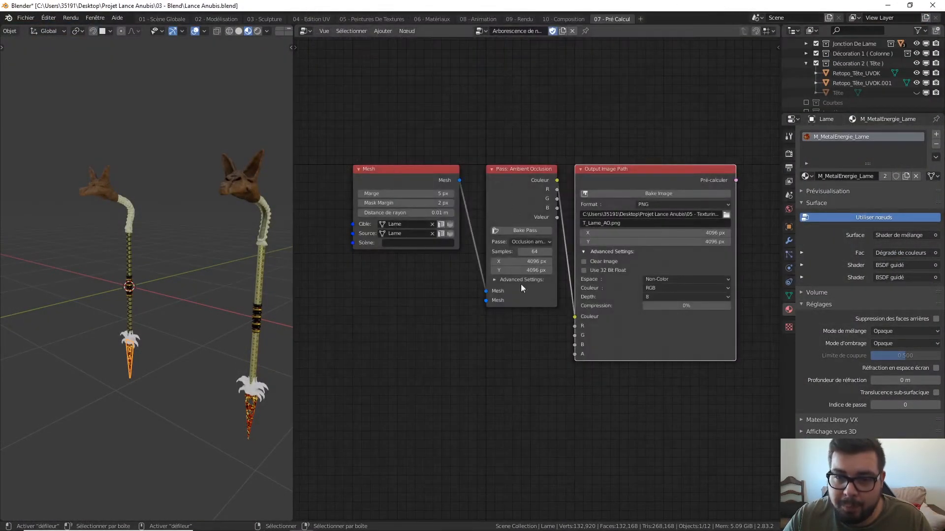
- Switch the blade's bake pass to UV and name the output image T_Lame_UV.png
click(545, 242)
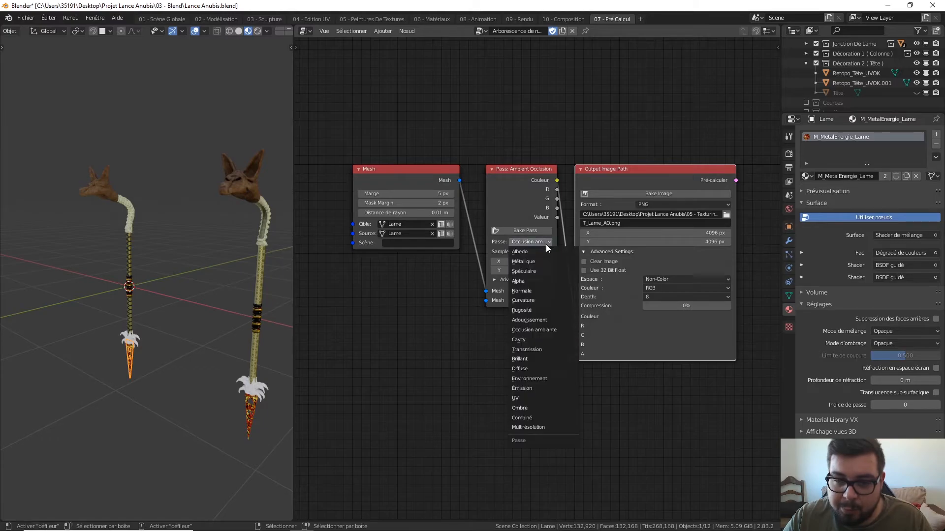
click(529, 396)
click(649, 224)
click(608, 223)
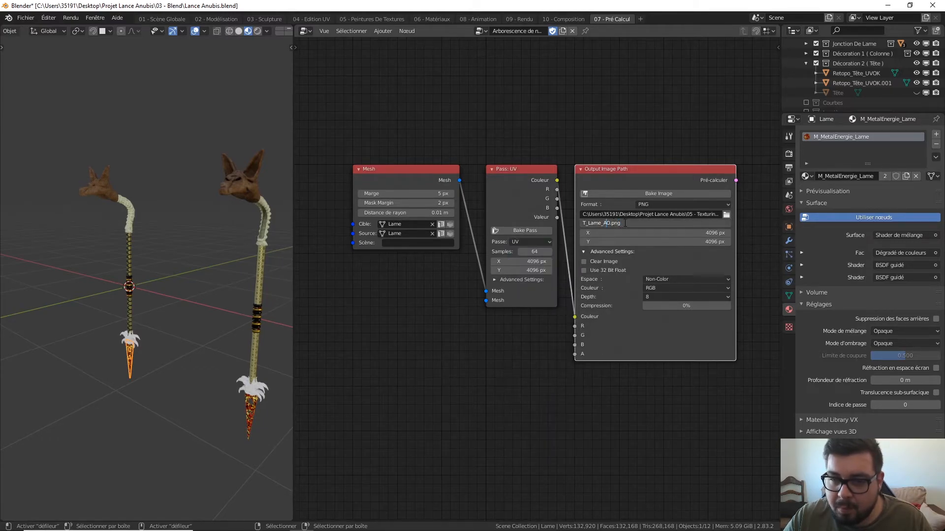
key(BackSpace)
key(BackSpace)
key(BackSpace)
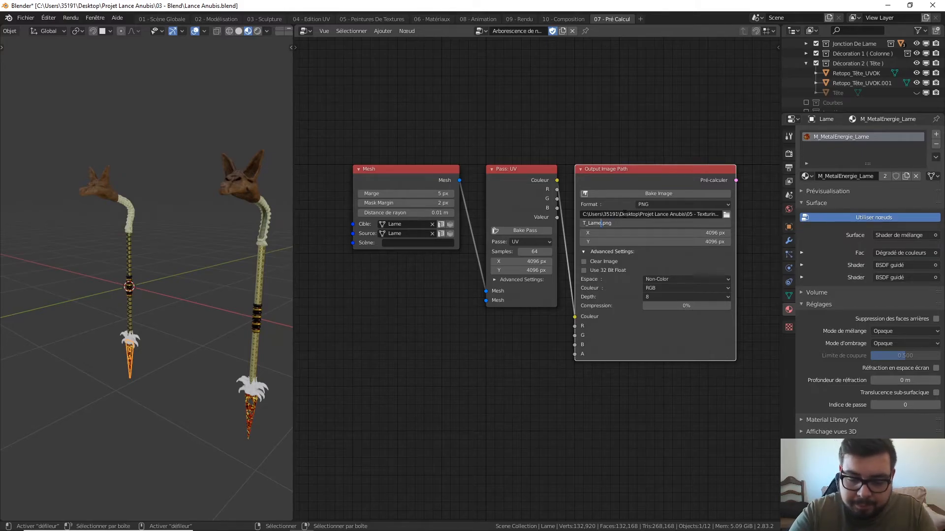
key(BackSpace)
key(BackSpace)
key(BackSpace)
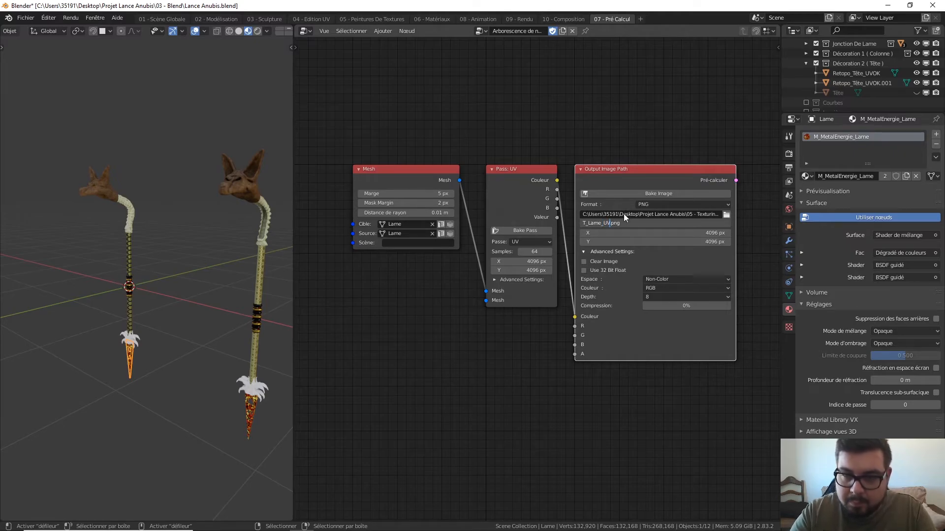
key(Return)
- Set the output image's colour space to XYZ and bake the blade's UV pass
click(680, 279)
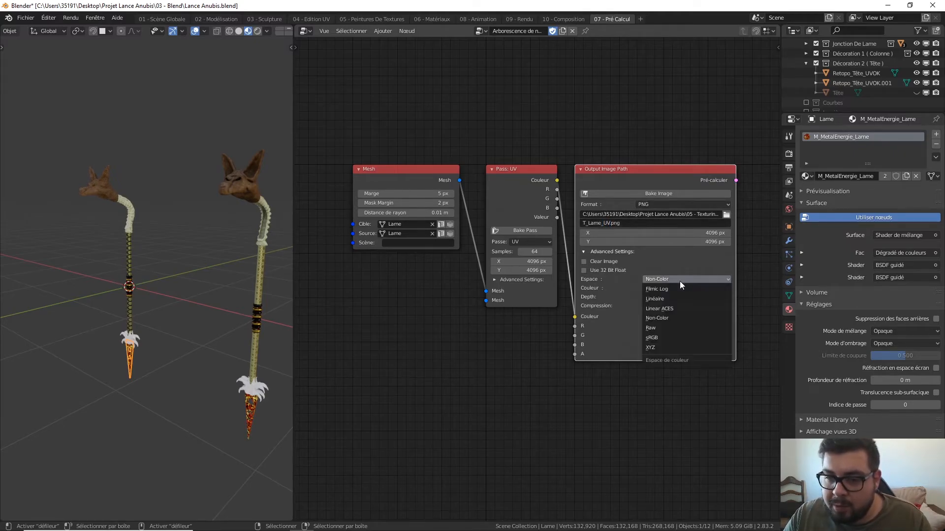
click(654, 346)
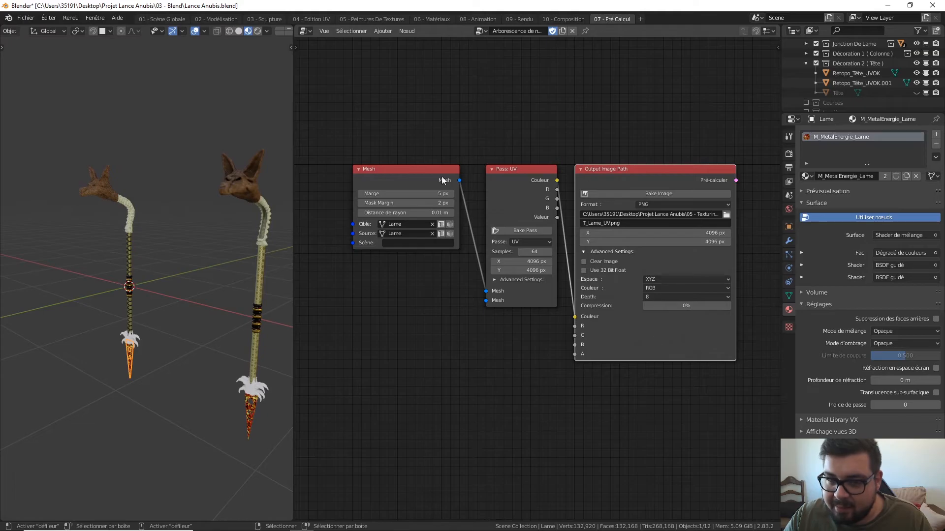
click(681, 195)
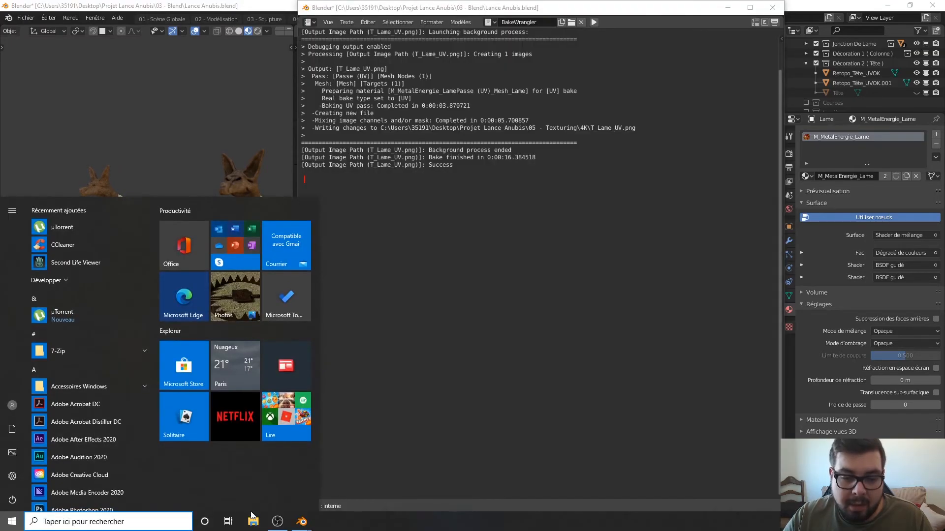
- Open T_Lame_UV.png from the 4K folder to inspect the UV bake, and close the image, folder and bake log
click(253, 521)
click(353, 215)
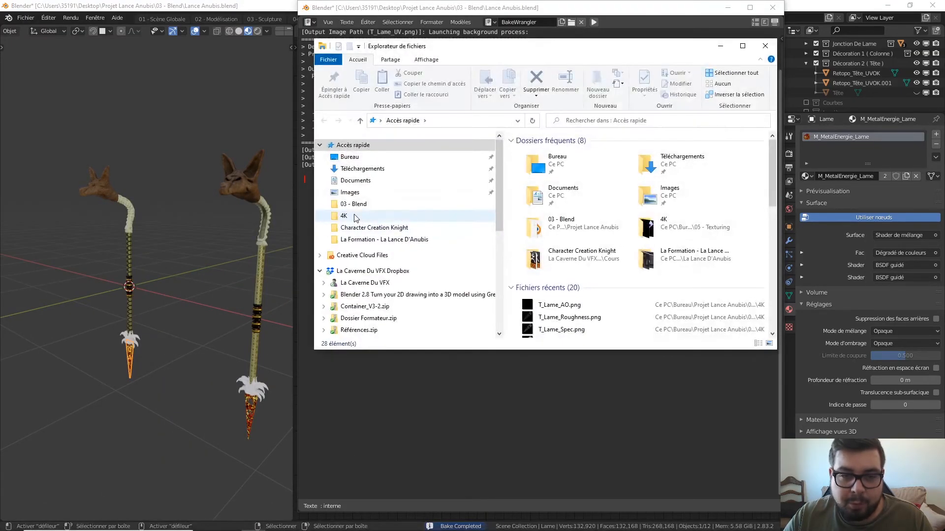
scroll(723, 234, down, 5)
click(733, 154)
double_click(733, 153)
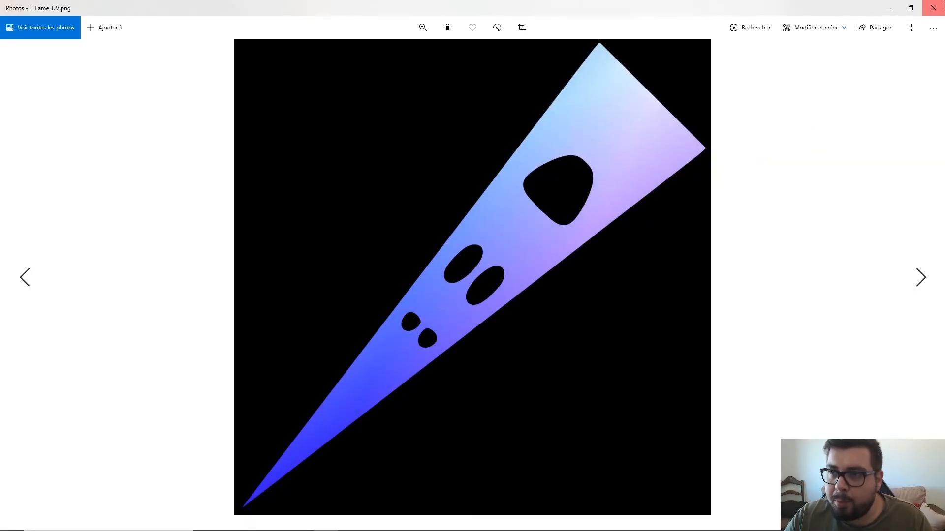
click(933, 6)
click(720, 46)
click(772, 8)
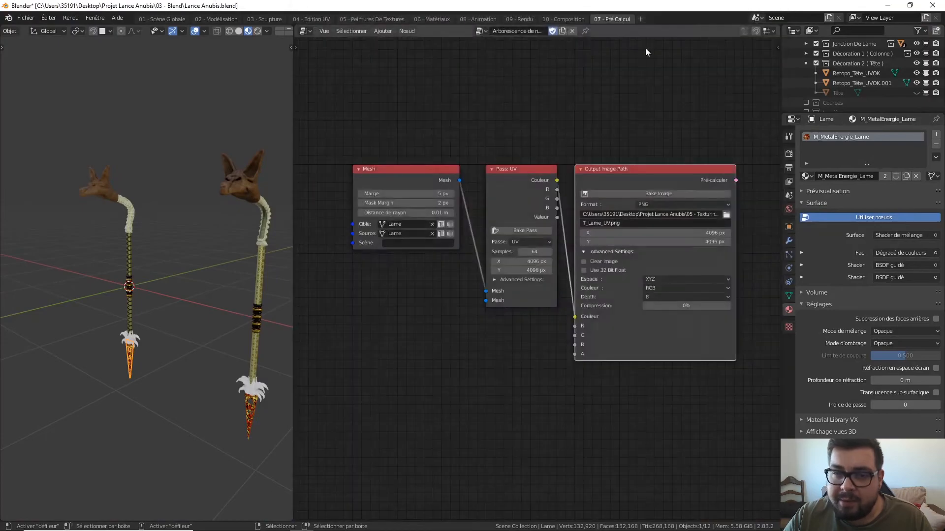
- Bake the blade's Normale pass to an output image named T_Lame_Normal.png
click(528, 241)
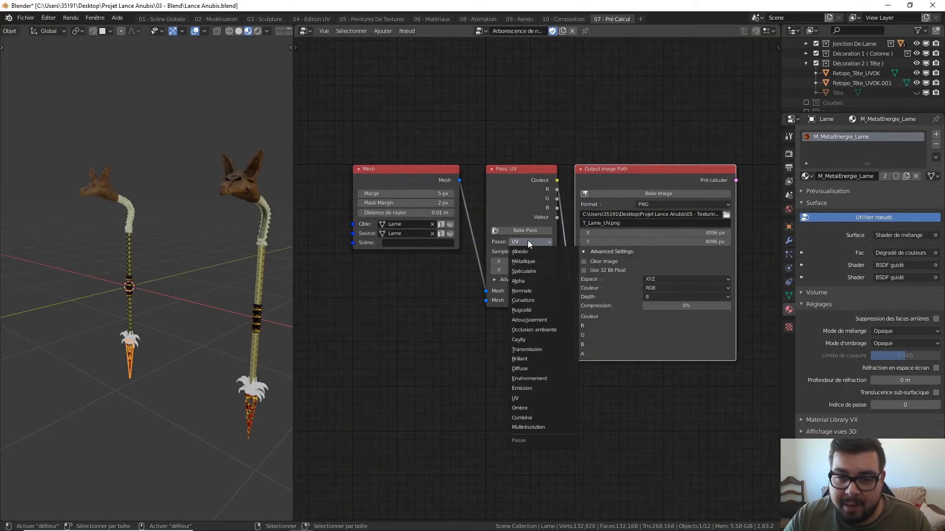
click(538, 290)
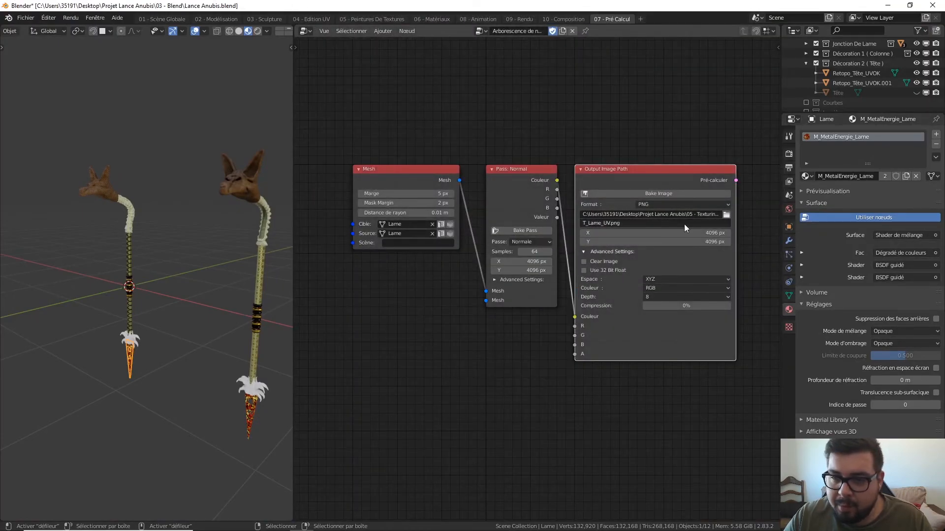
click(623, 224)
click(606, 222)
key(BackSpace)
key(BackSpace)
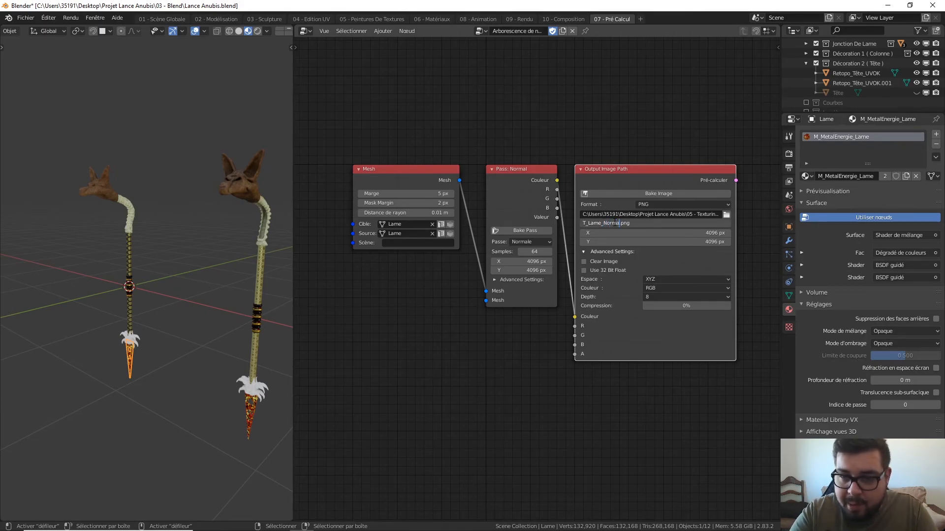
text(Normal)
key(Return)
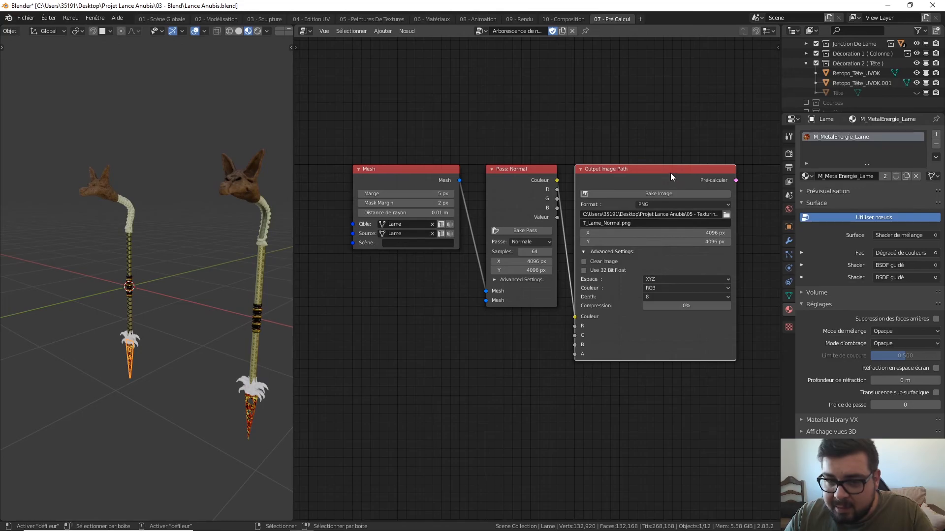
click(667, 191)
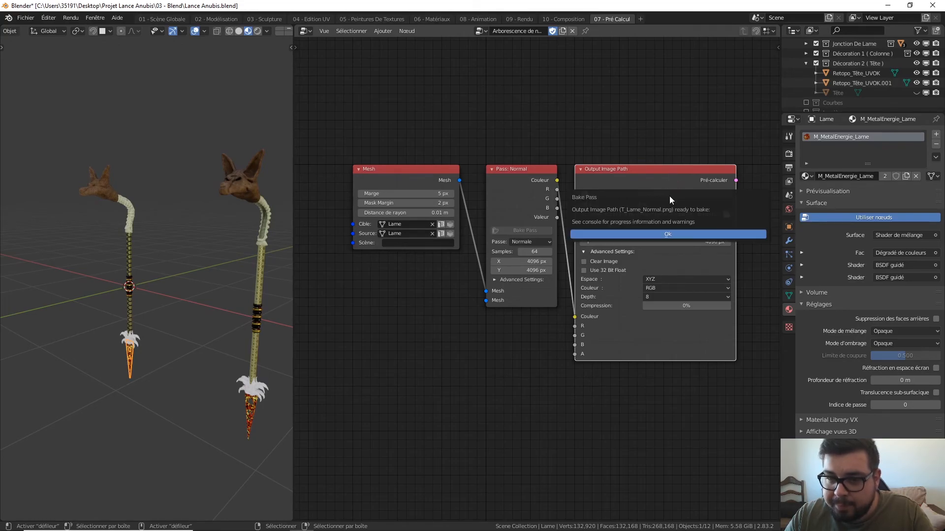
click(680, 232)
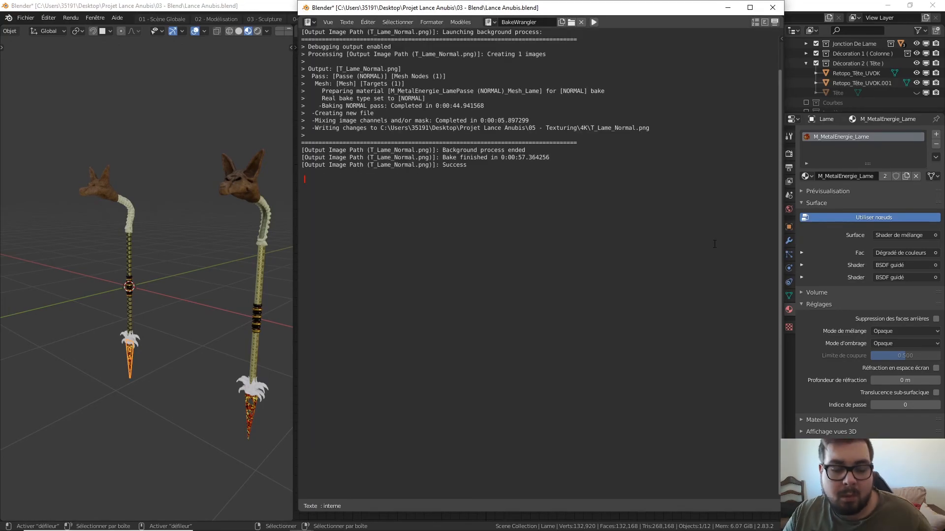
- Close the bake log and open T_Lame_Normal.png from the 4K folder to inspect the normal bake
key(super)
click(773, 7)
key(super)
click(252, 521)
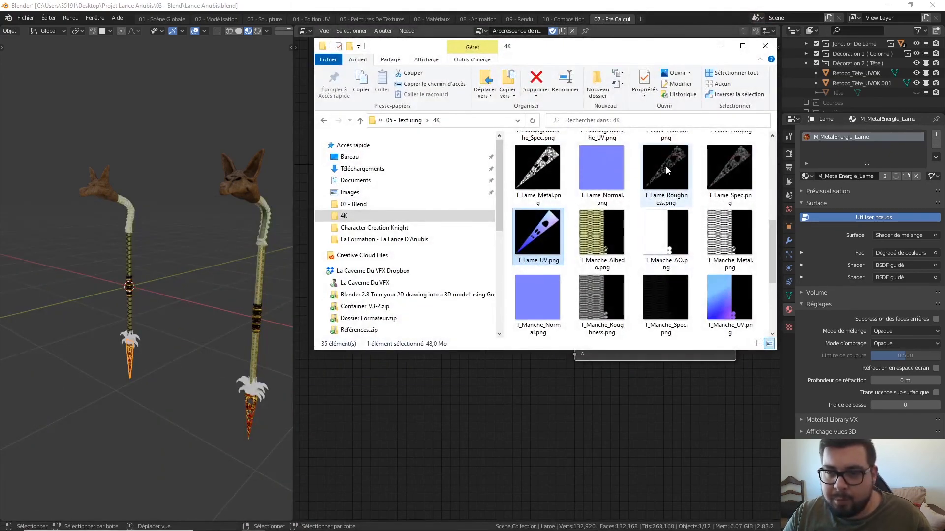
double_click(591, 173)
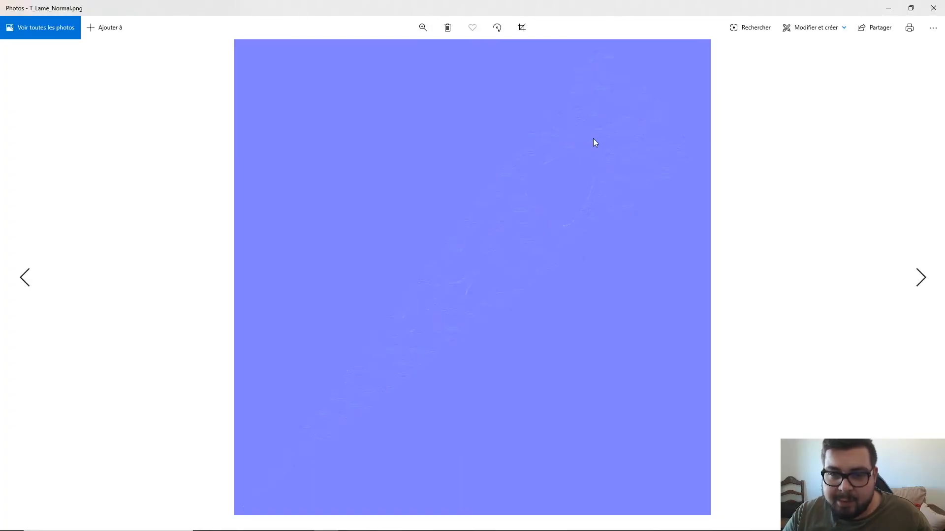